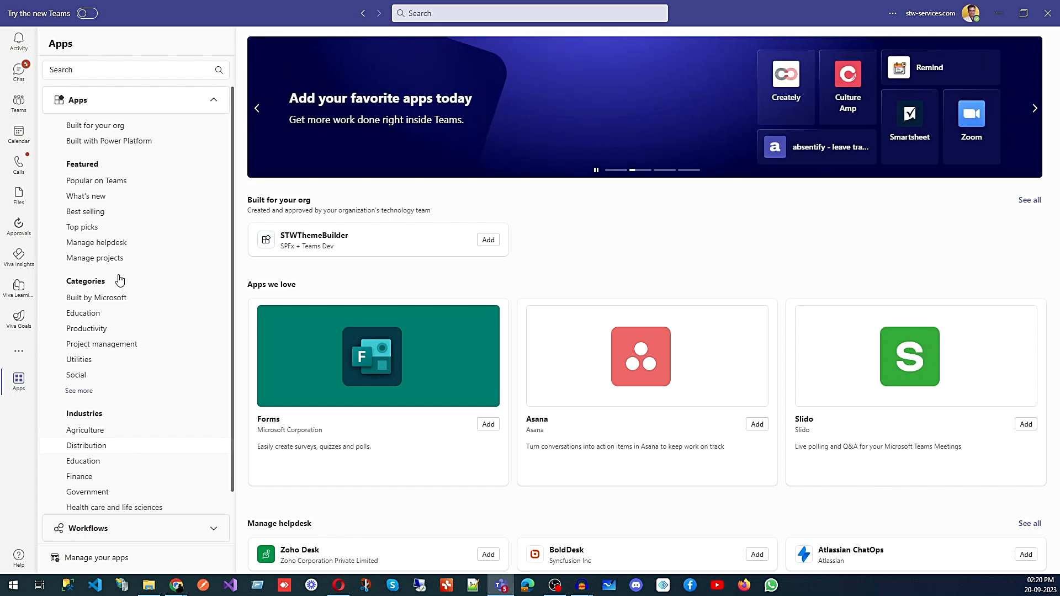
- Open the Teams app store to see the Popular on Teams apps
{"action": "left_click", "coordinate": [97, 187]}
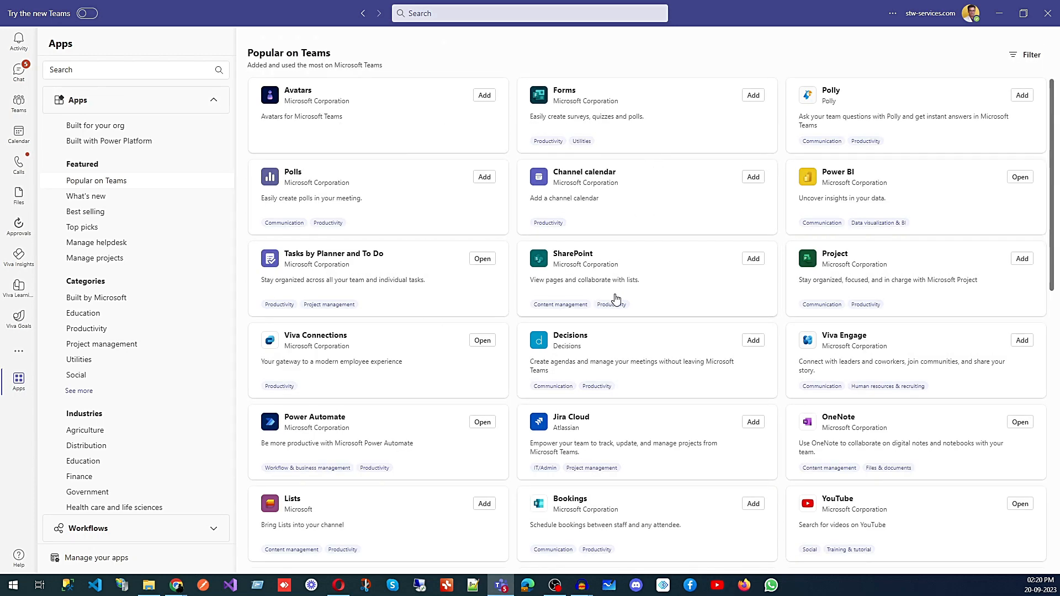
- Search the app store for 'updates' and add the Updates app
{"action": "scroll", "coordinate": [620, 298], "scroll_direction": "down", "scroll_amount": 5}
{"action": "scroll", "coordinate": [621, 298], "scroll_direction": "down", "scroll_amount": 5}
{"action": "scroll", "coordinate": [621, 298], "scroll_direction": "down", "scroll_amount": 10}
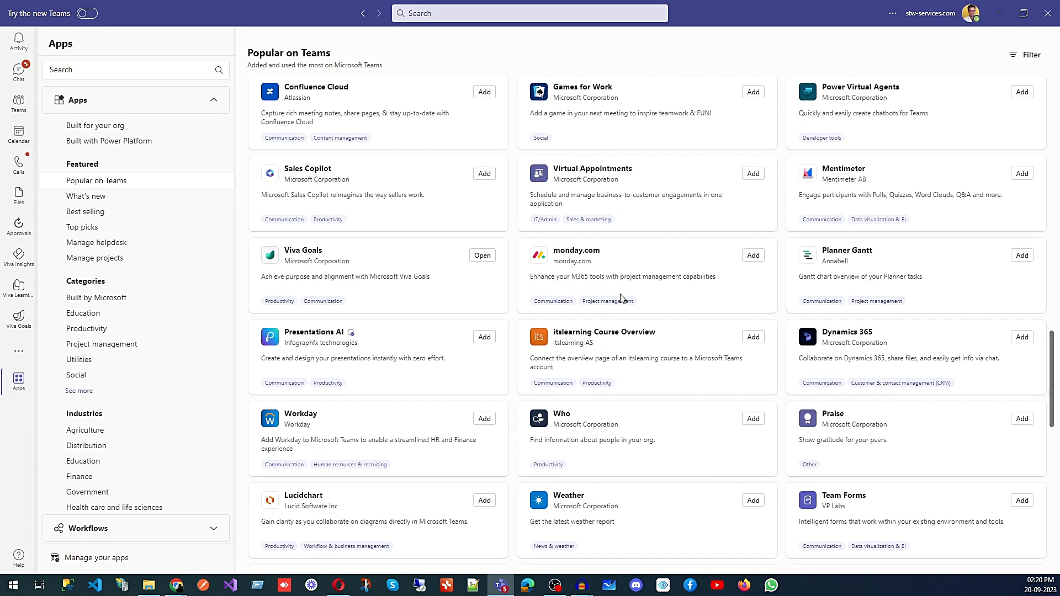
{"action": "scroll", "coordinate": [624, 301], "scroll_direction": "down", "scroll_amount": 4}
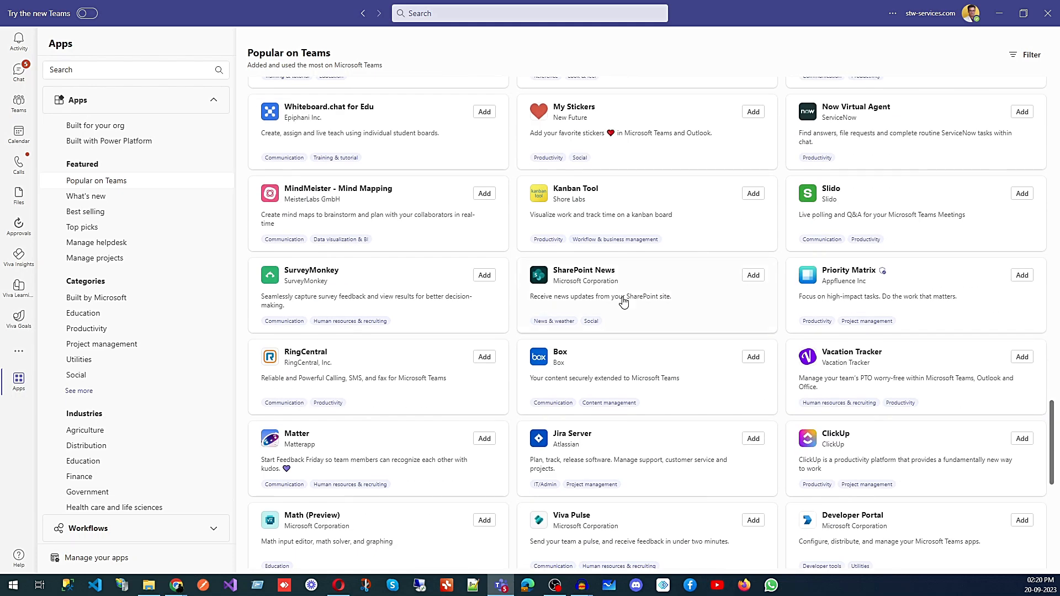
{"action": "left_click", "coordinate": [97, 74]}
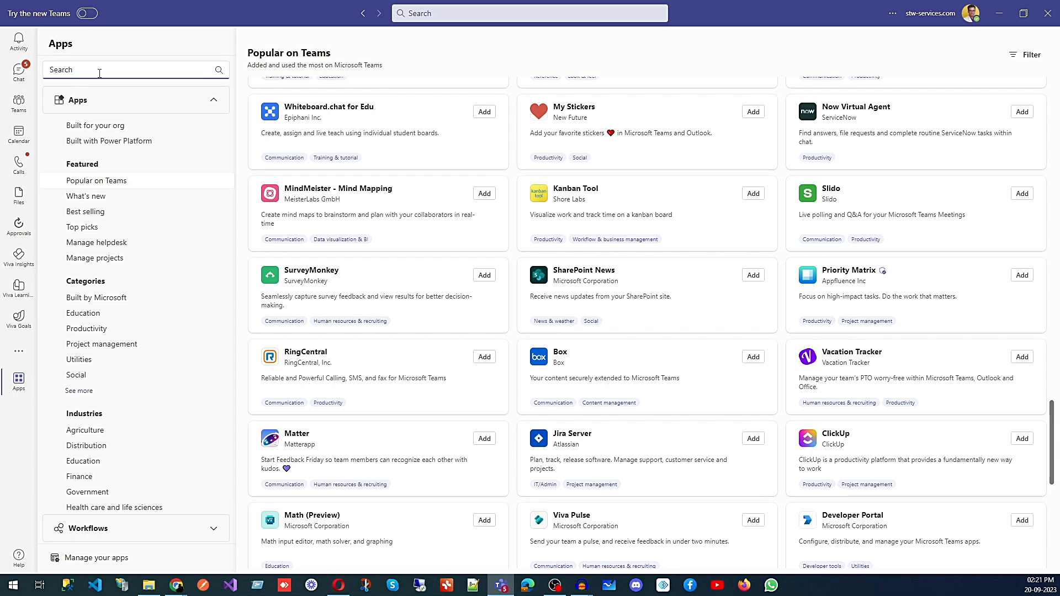
{"action": "type", "text": "updates"}
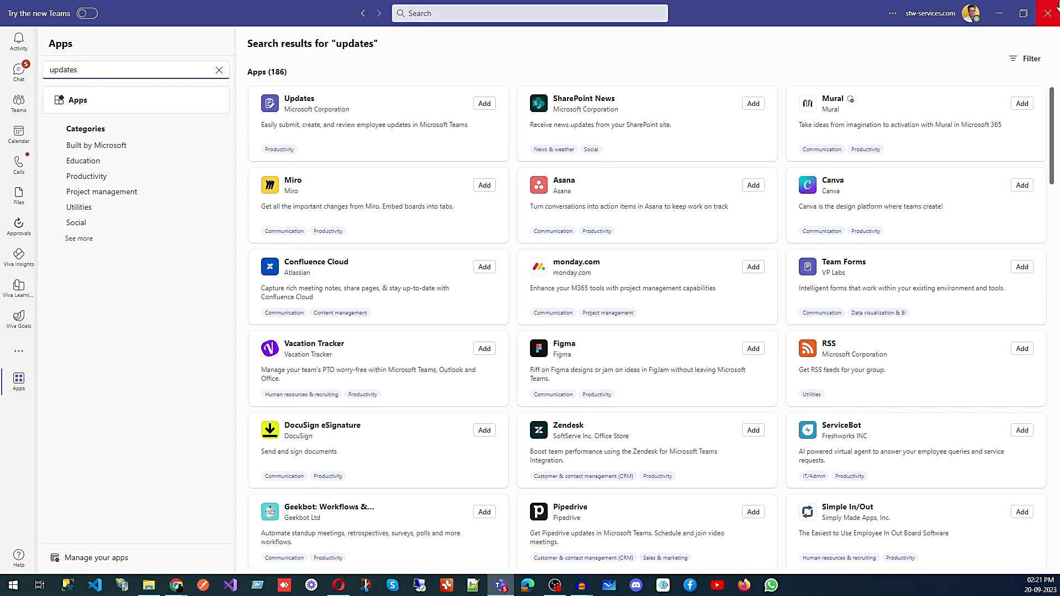
{"action": "left_click", "coordinate": [485, 104]}
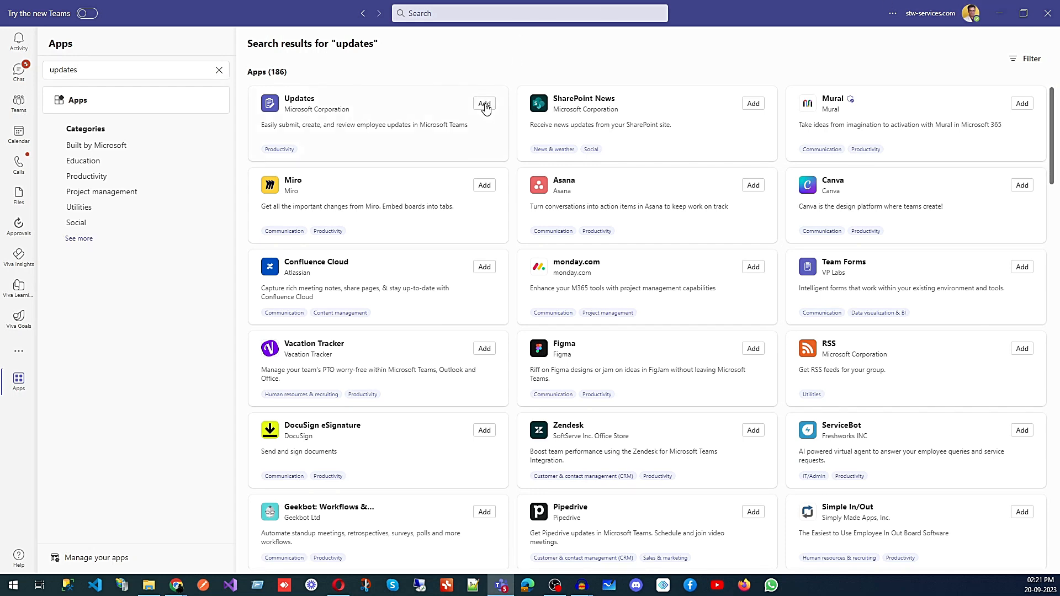
{"action": "scroll", "coordinate": [554, 281], "scroll_direction": "down", "scroll_amount": 6}
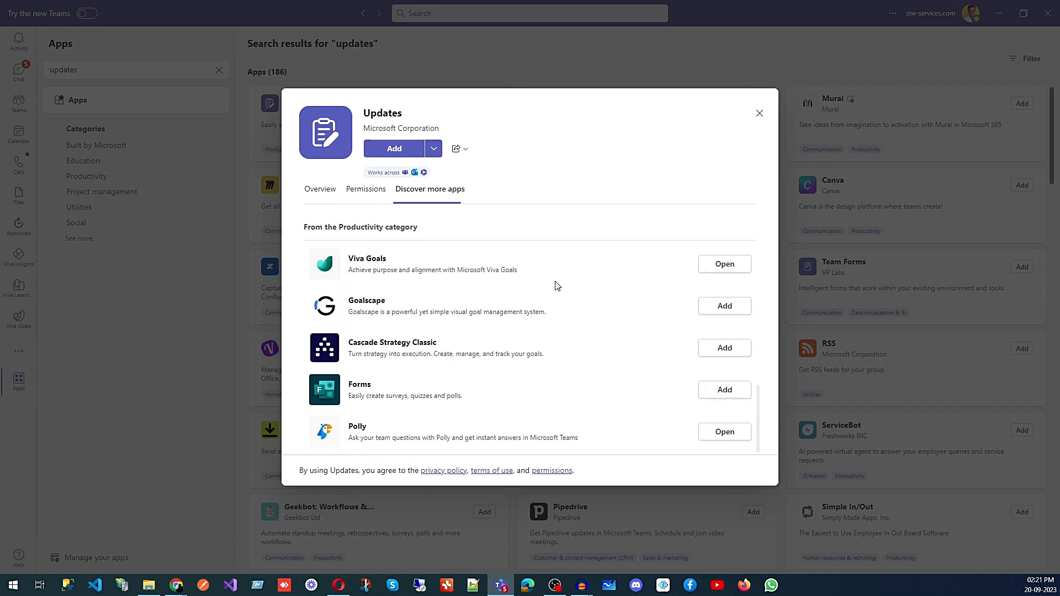
{"action": "scroll", "coordinate": [557, 288], "scroll_direction": "up", "scroll_amount": 3}
{"action": "left_click", "coordinate": [395, 150]}
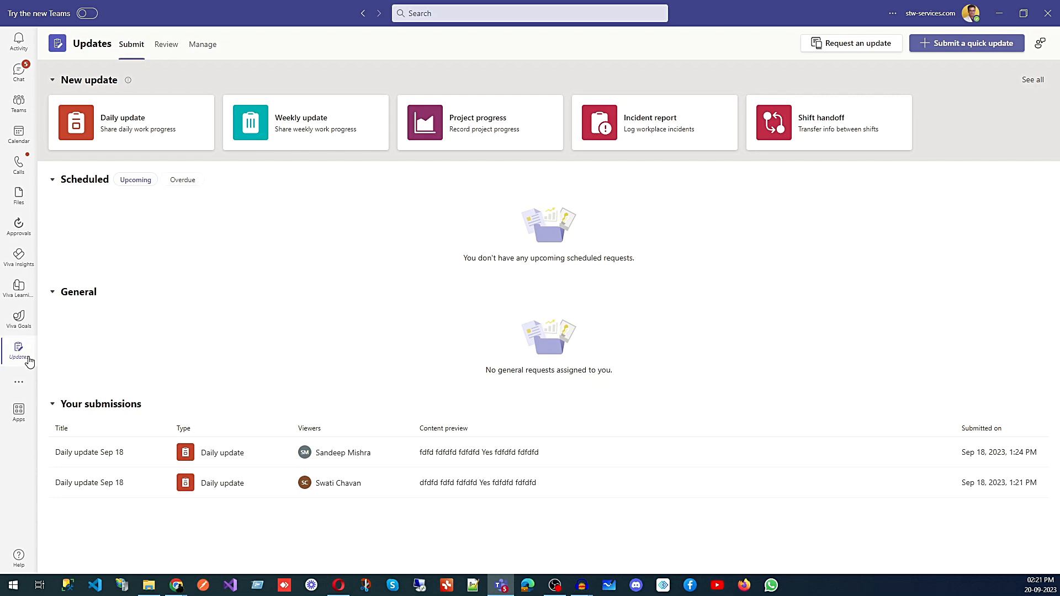
- Open the Updates app from the more added apps list
{"action": "left_click", "coordinate": [18, 105]}
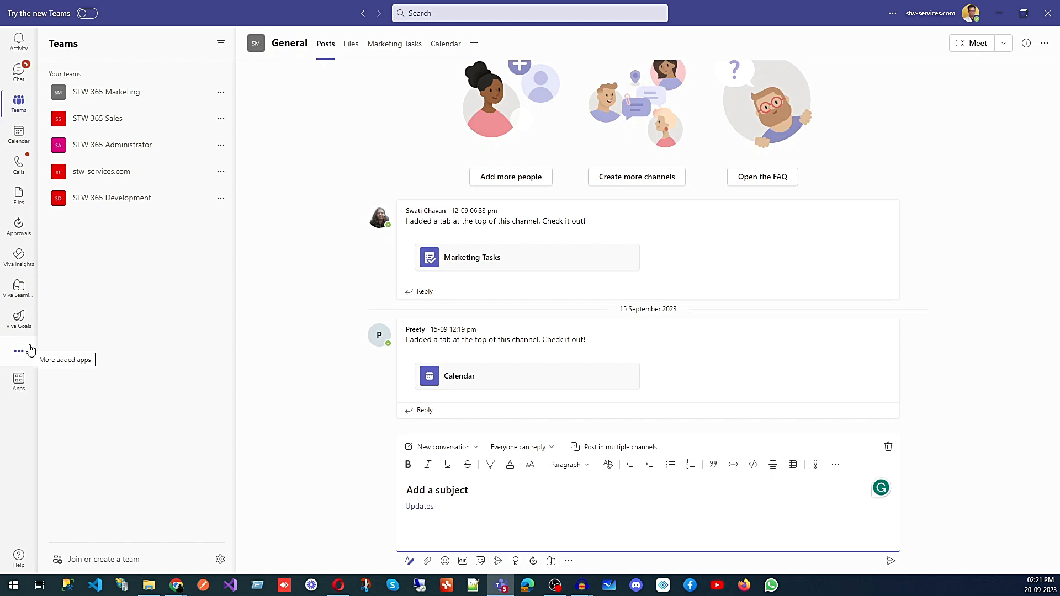
{"action": "left_click", "coordinate": [26, 351]}
{"action": "left_click", "coordinate": [67, 278]}
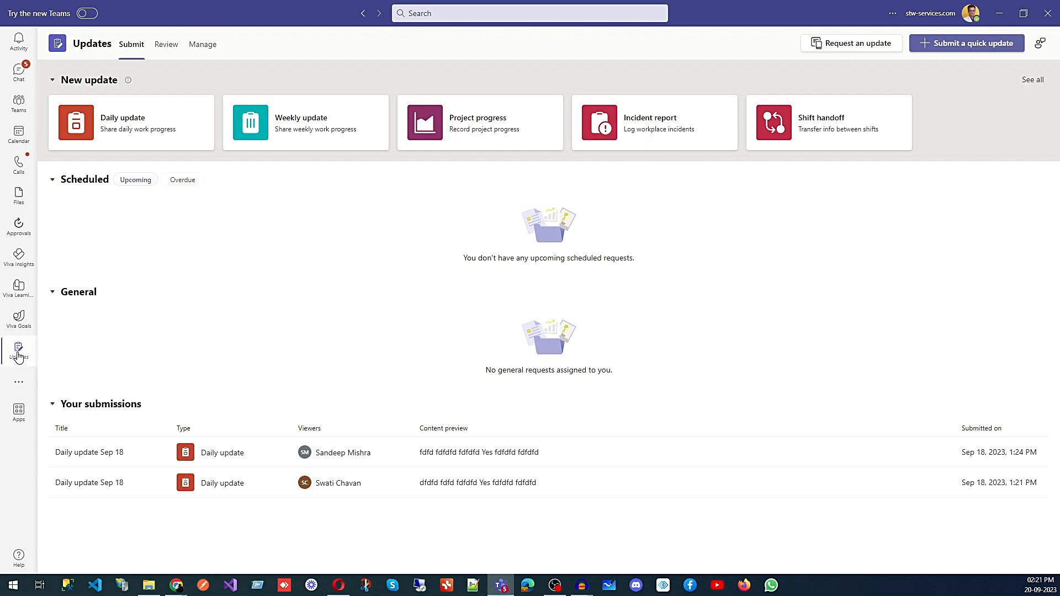
- Pin Updates to the left rail and move it directly below Files
{"action": "right_click", "coordinate": [18, 357]}
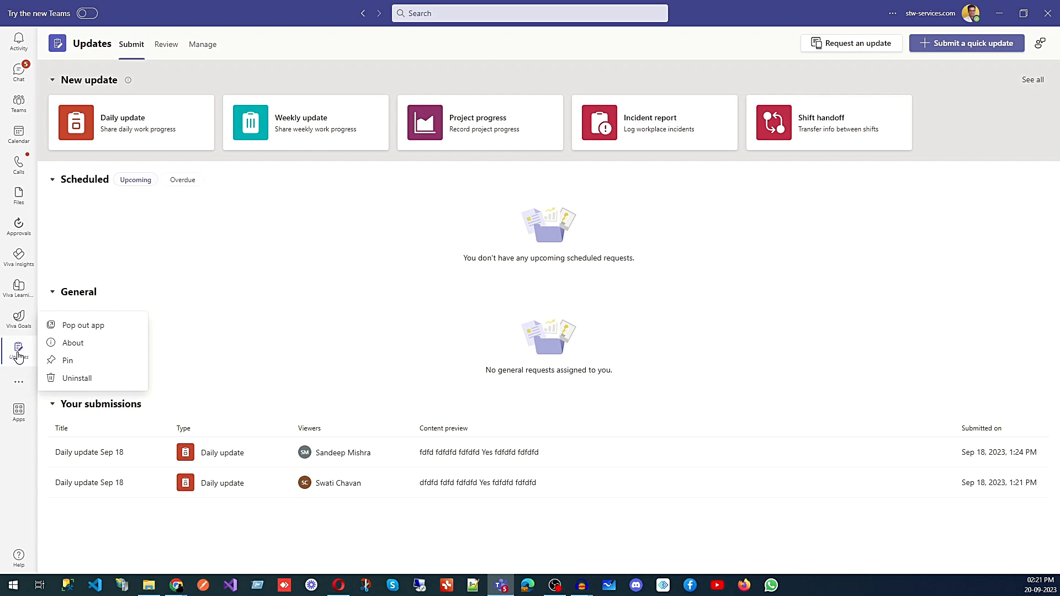
{"action": "left_click", "coordinate": [67, 361]}
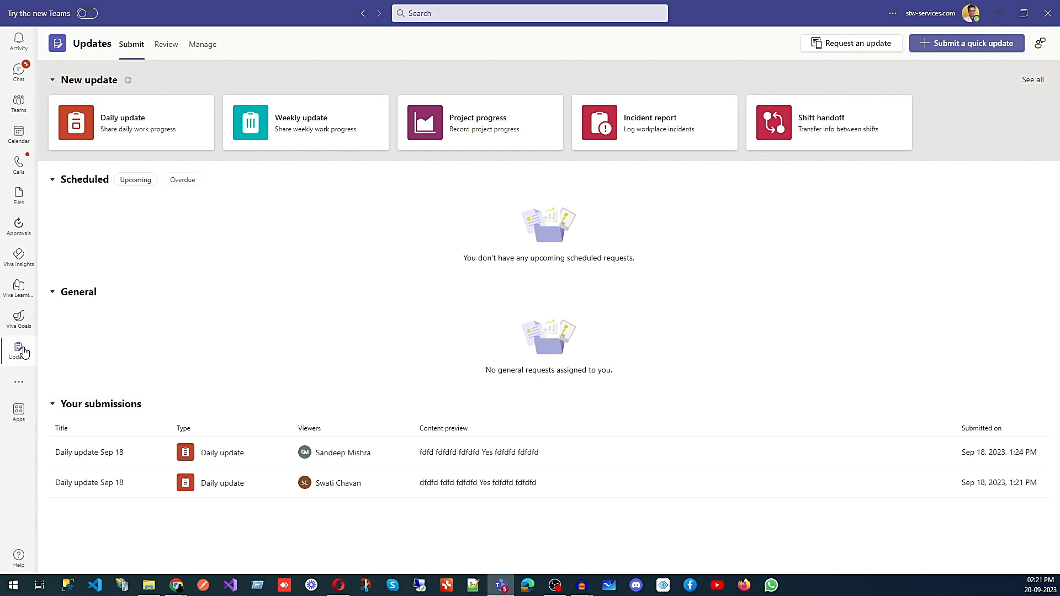
{"action": "left_click_drag", "start_coordinate": [18, 355], "coordinate": [17, 218]}
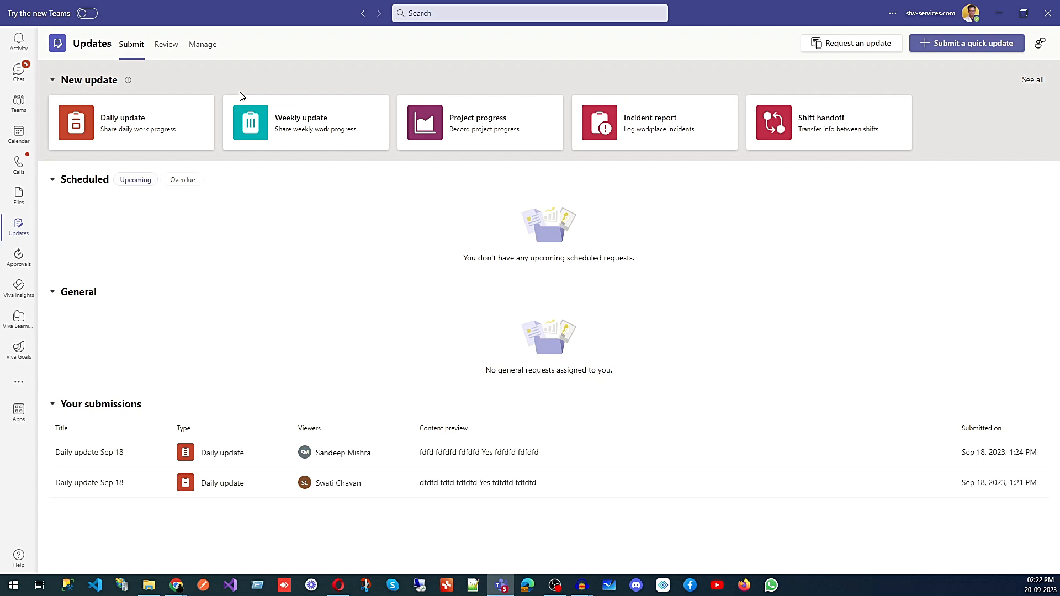
- Look over the Review and Manage tabs, then start a Daily update from Submit
{"action": "left_click", "coordinate": [163, 49]}
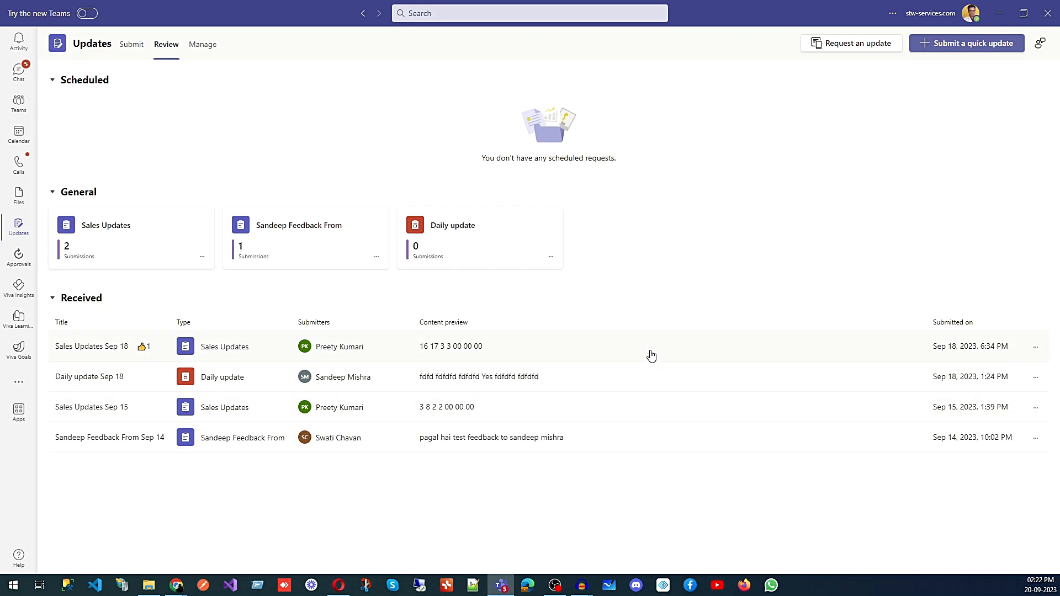
{"action": "left_click", "coordinate": [201, 48]}
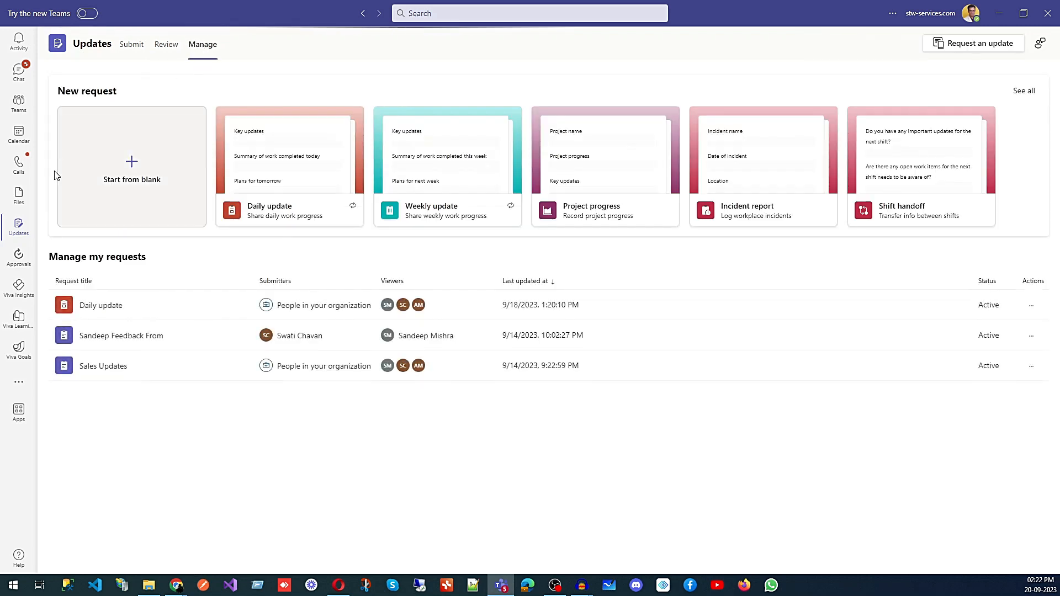
{"action": "left_click", "coordinate": [133, 45]}
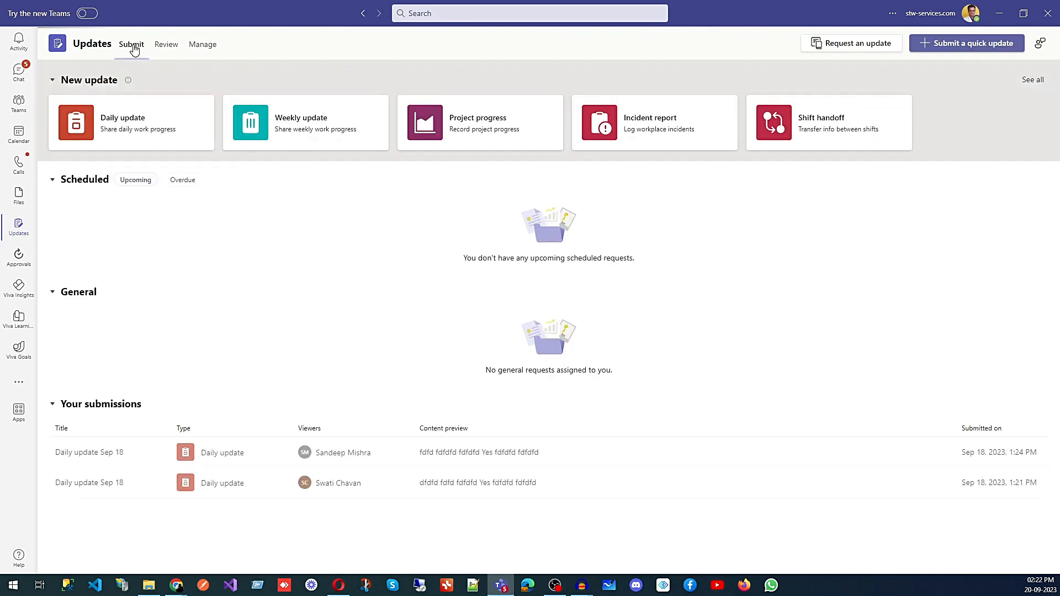
{"action": "left_click", "coordinate": [128, 134]}
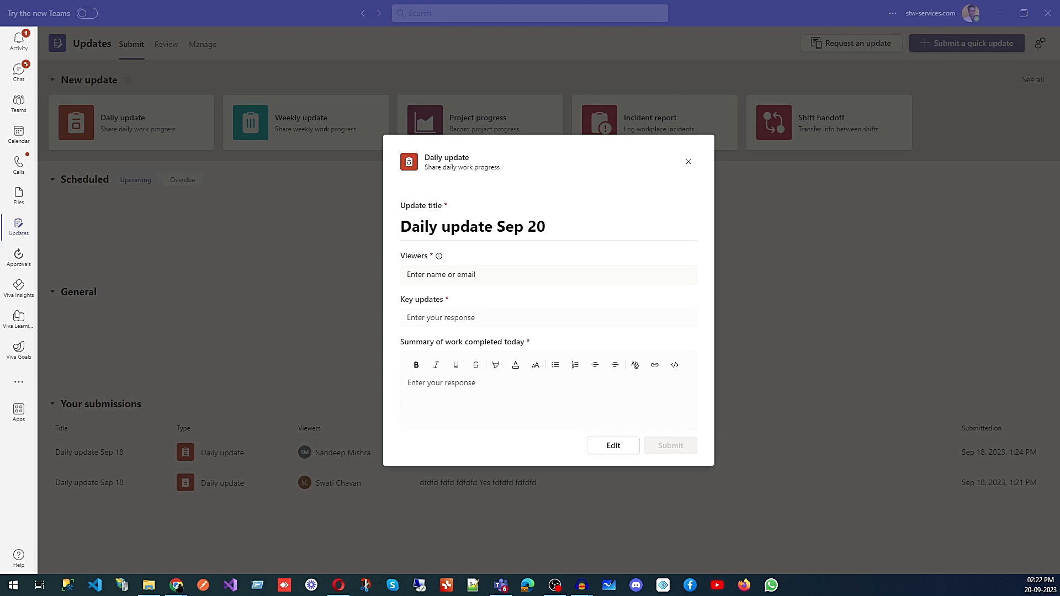
- Add a suggested colleague as a viewer of the Daily update
{"action": "left_click", "coordinate": [451, 276]}
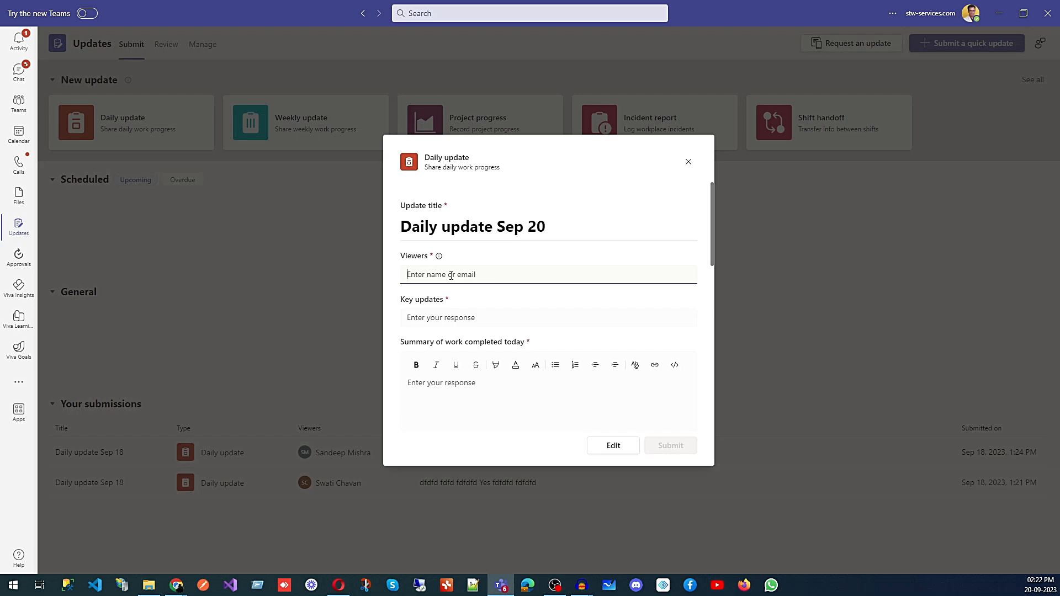
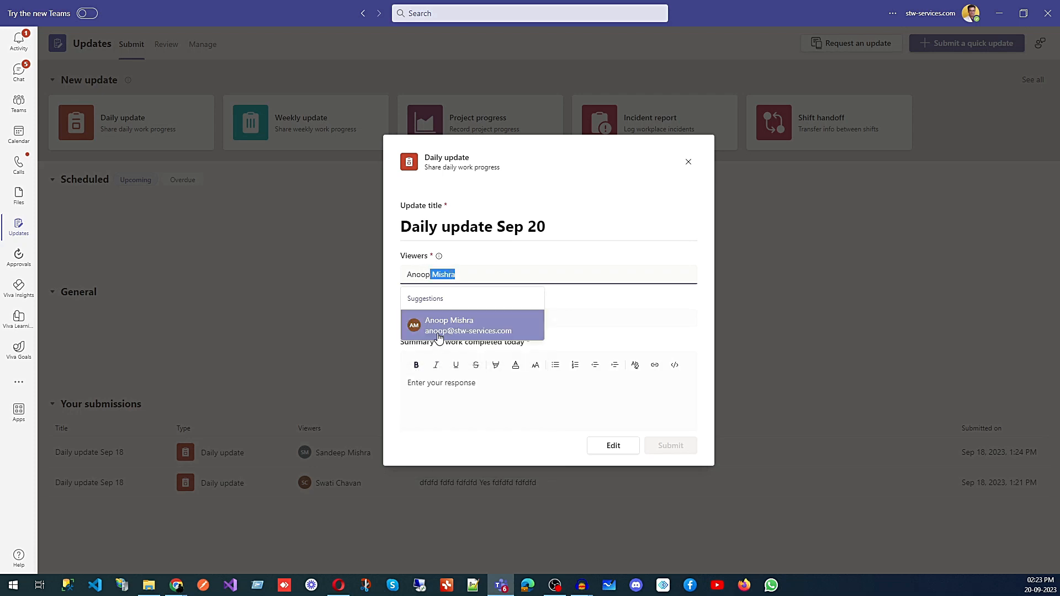
{"action": "left_click", "coordinate": [429, 325]}
- Enter 'Marketing blog completed' as key updates and paste it into the work summary
{"action": "left_click", "coordinate": [439, 322]}
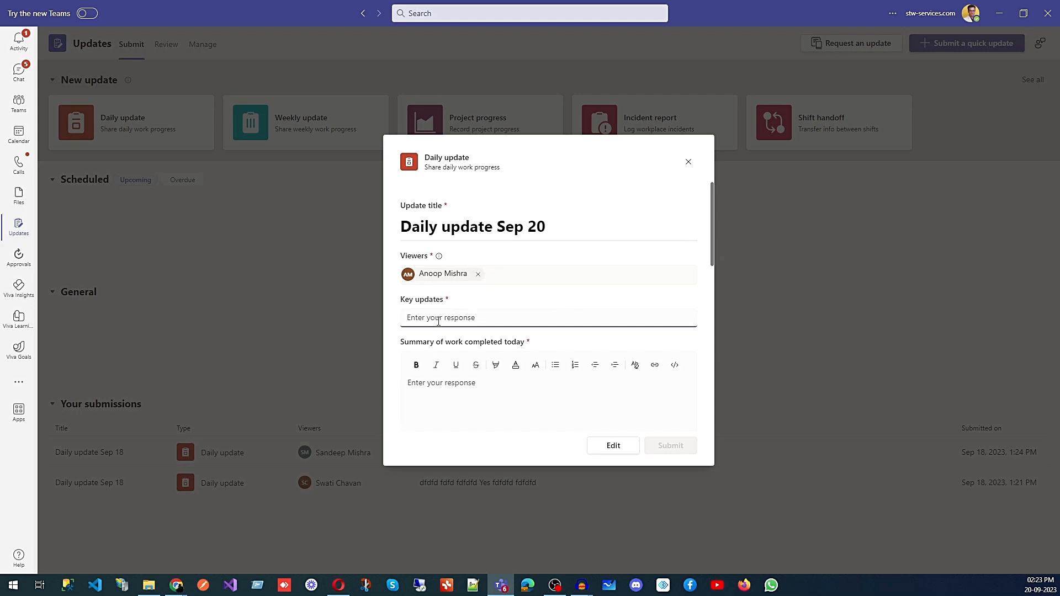
{"action": "type", "text": "Marketing blog comp"}
{"action": "left_click", "coordinate": [450, 401]}
{"action": "left_click_drag", "start_coordinate": [515, 316], "coordinate": [273, 321]}
{"action": "key", "text": "ctrl+c"}
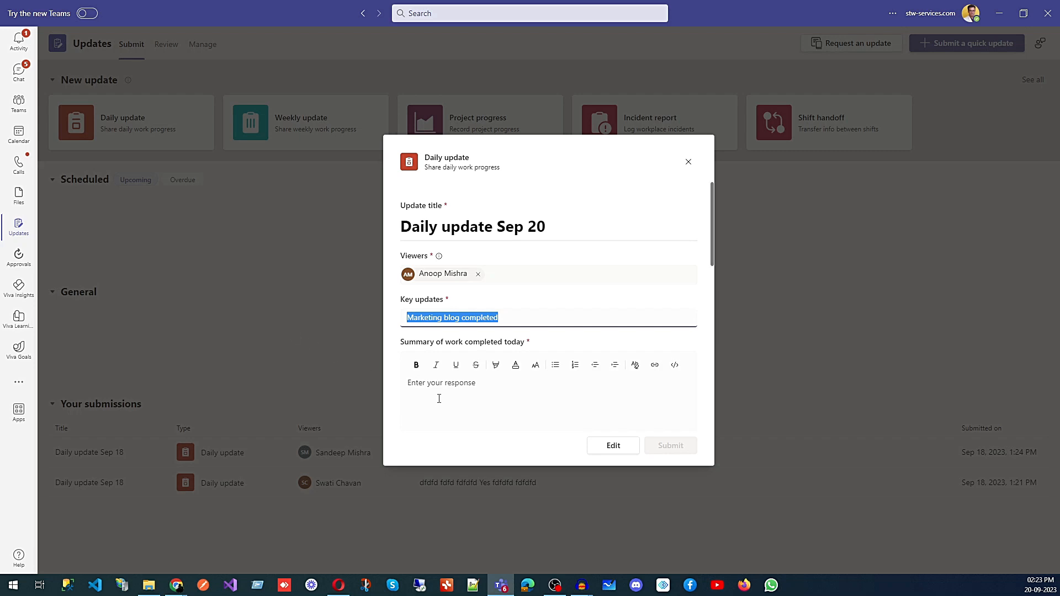
{"action": "left_click", "coordinate": [462, 402]}
{"action": "key", "text": "ctrl+v"}
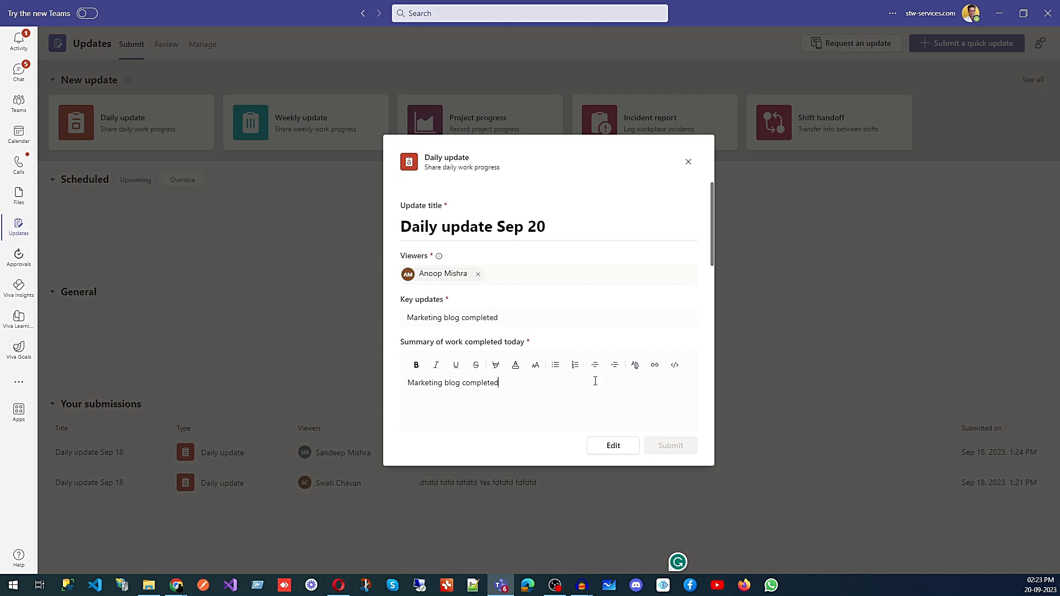
- Answer Yes to needing support and review the remaining sections down to Attachments
{"action": "scroll", "coordinate": [613, 387], "scroll_direction": "down", "scroll_amount": 5}
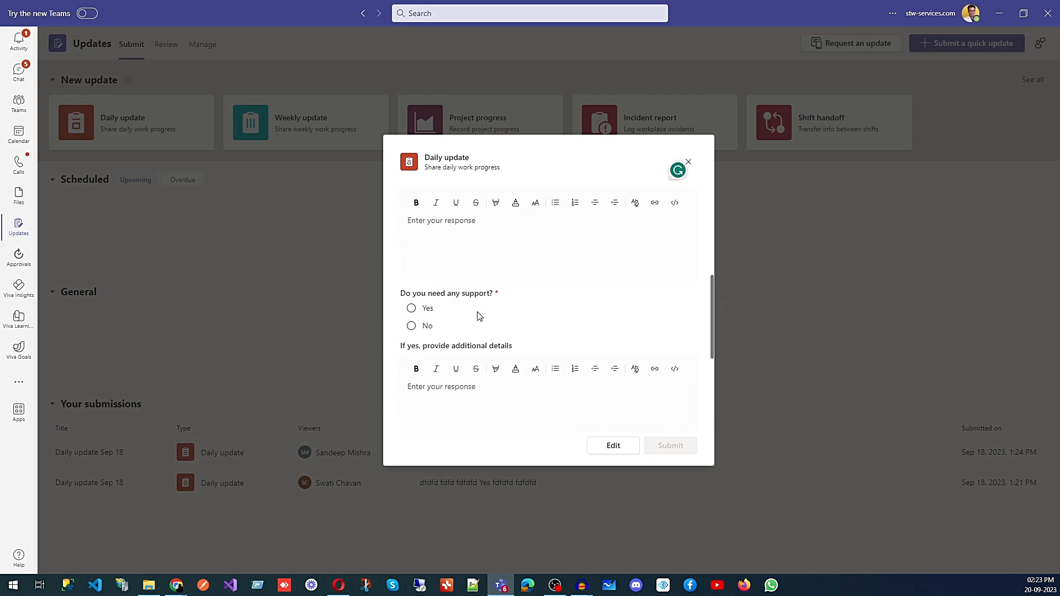
{"action": "scroll", "coordinate": [449, 302], "scroll_direction": "up", "scroll_amount": 2}
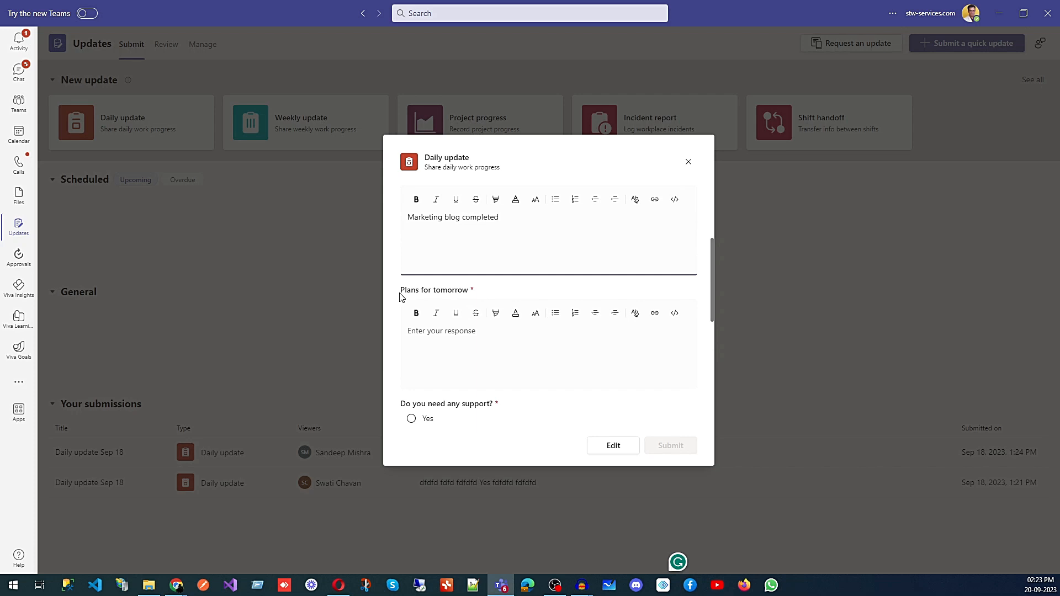
{"action": "scroll", "coordinate": [445, 326], "scroll_direction": "down", "scroll_amount": 1}
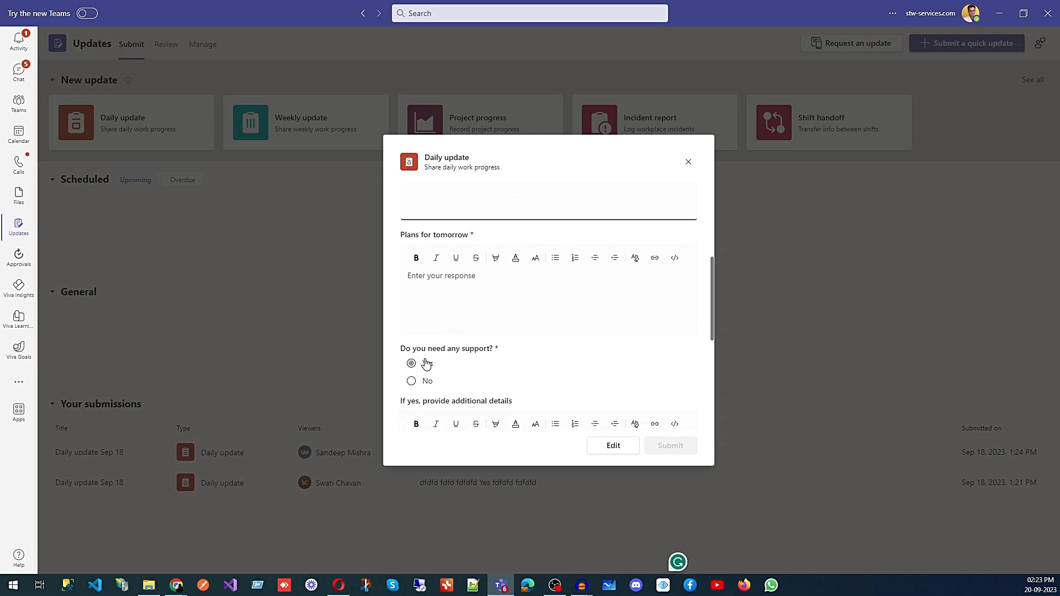
{"action": "left_click", "coordinate": [429, 366]}
{"action": "scroll", "coordinate": [478, 354], "scroll_direction": "down", "scroll_amount": 2}
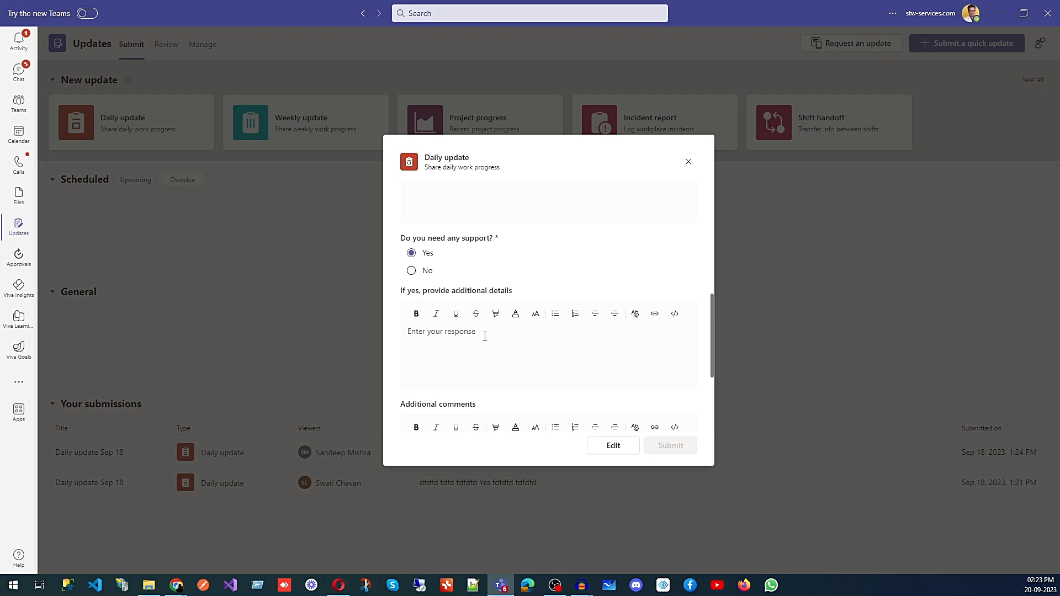
{"action": "scroll", "coordinate": [514, 295], "scroll_direction": "down", "scroll_amount": 2}
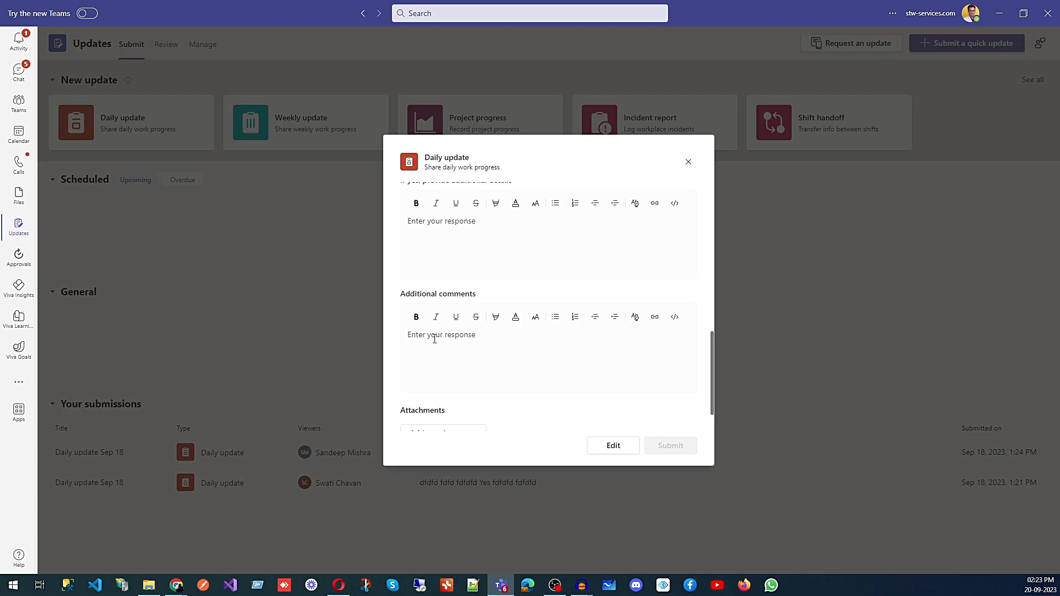
{"action": "scroll", "coordinate": [434, 339], "scroll_direction": "down", "scroll_amount": 1}
{"action": "scroll", "coordinate": [434, 340], "scroll_direction": "up", "scroll_amount": 3}
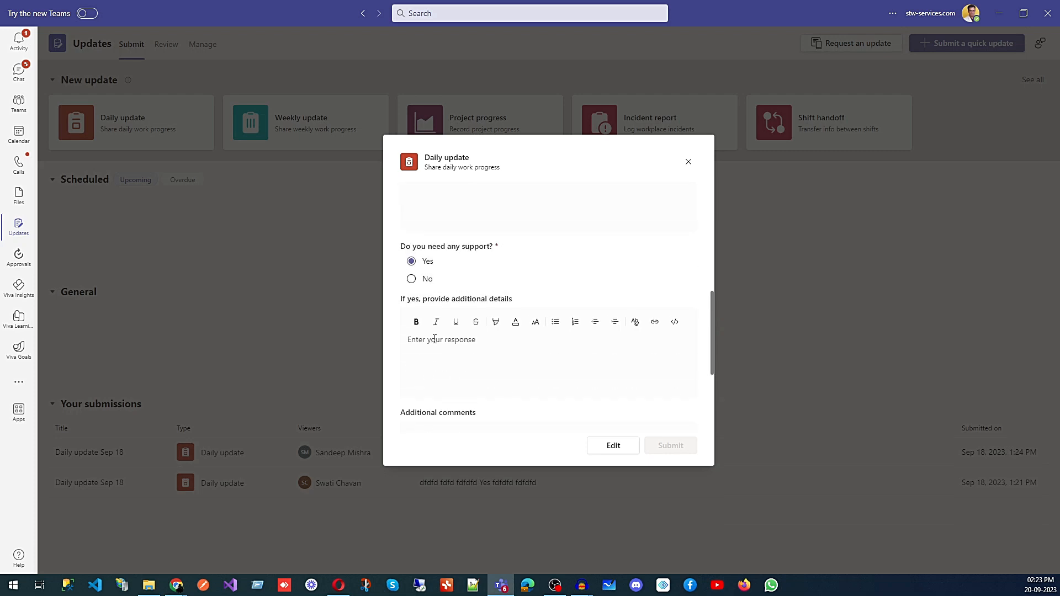
{"action": "scroll", "coordinate": [434, 339], "scroll_direction": "up", "scroll_amount": 3}
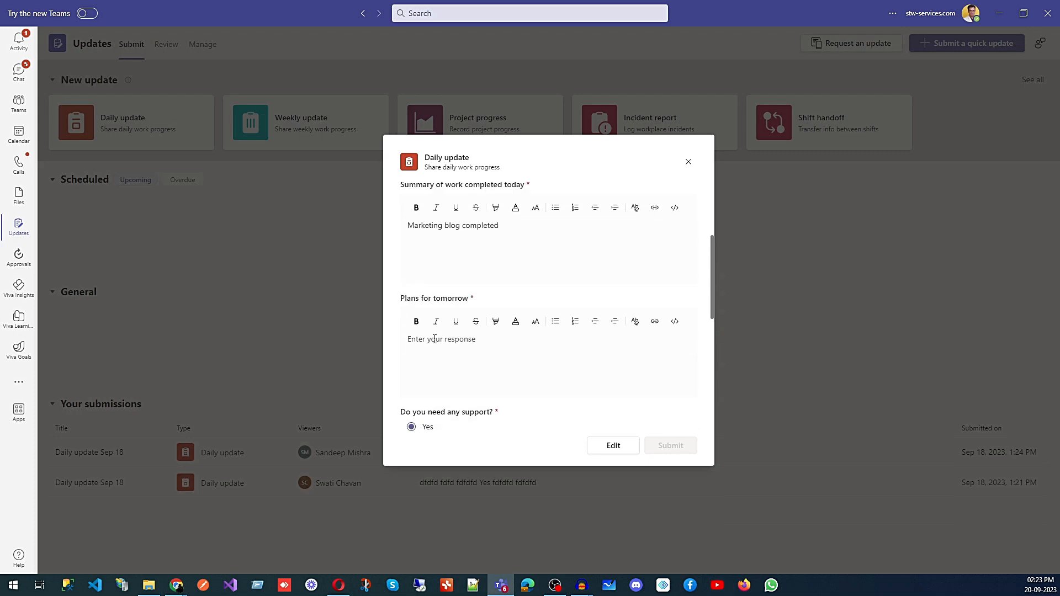
{"action": "scroll", "coordinate": [435, 340], "scroll_direction": "up", "scroll_amount": 2}
{"action": "scroll", "coordinate": [476, 327], "scroll_direction": "down", "scroll_amount": 1}
{"action": "scroll", "coordinate": [476, 327], "scroll_direction": "down", "scroll_amount": 2}
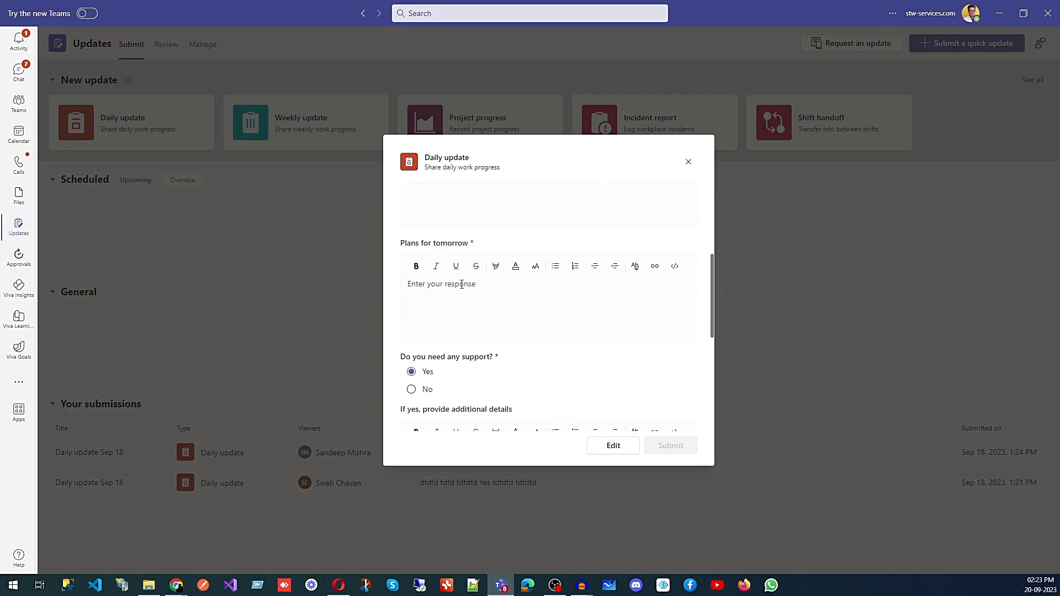
{"action": "scroll", "coordinate": [463, 284], "scroll_direction": "down", "scroll_amount": 1}
{"action": "scroll", "coordinate": [462, 320], "scroll_direction": "down", "scroll_amount": 3}
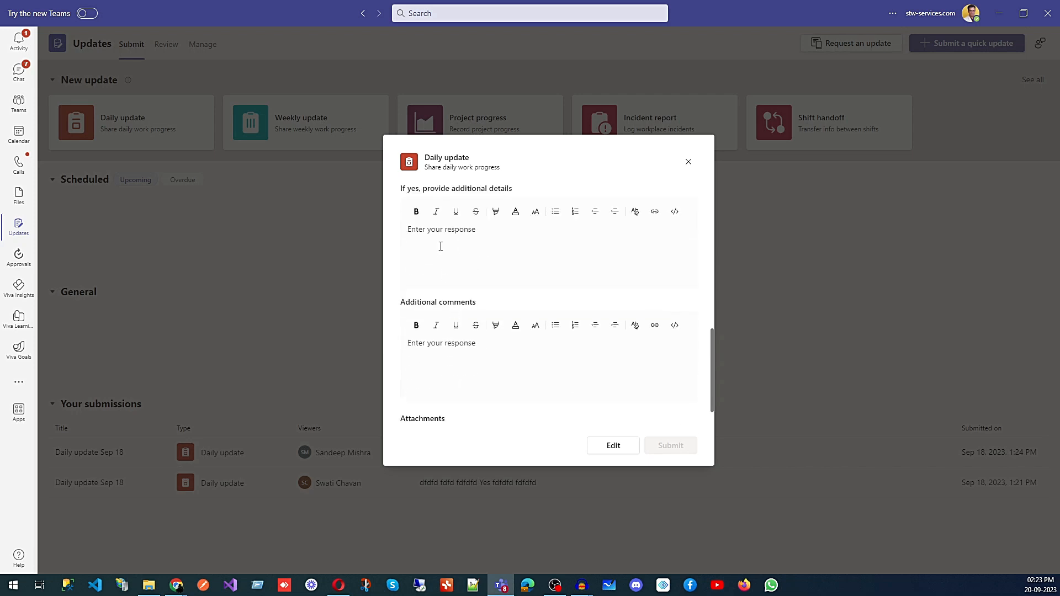
{"action": "scroll", "coordinate": [440, 246], "scroll_direction": "down", "scroll_amount": 2}
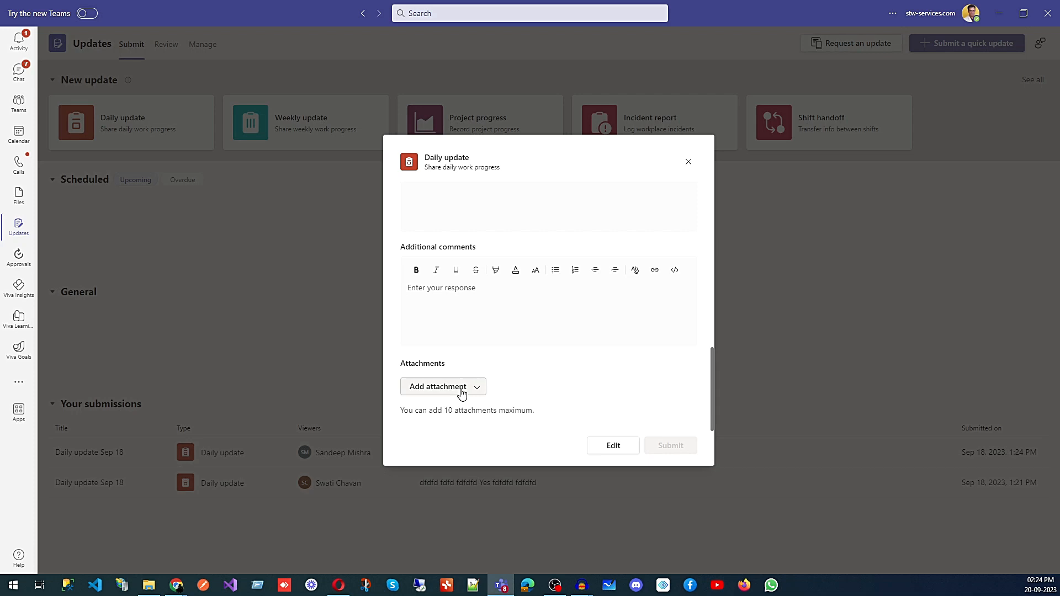
- Check the comments, Plans for tomorrow and the 'Daily update Sep 20' title fields
{"action": "left_click", "coordinate": [506, 318]}
{"action": "scroll", "coordinate": [507, 320], "scroll_direction": "up", "scroll_amount": 10}
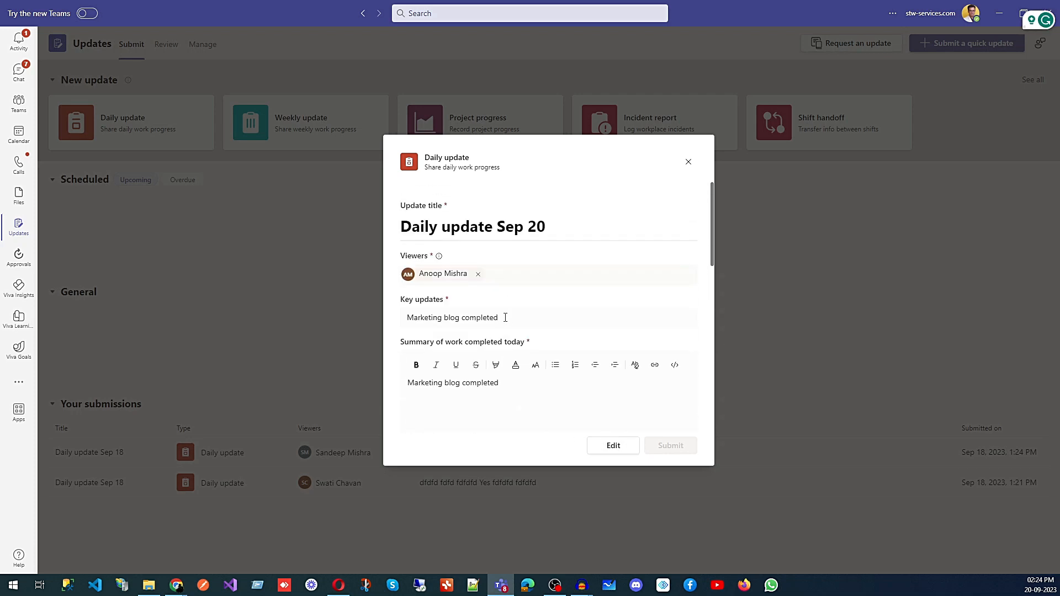
{"action": "scroll", "coordinate": [514, 322], "scroll_direction": "down", "scroll_amount": 3}
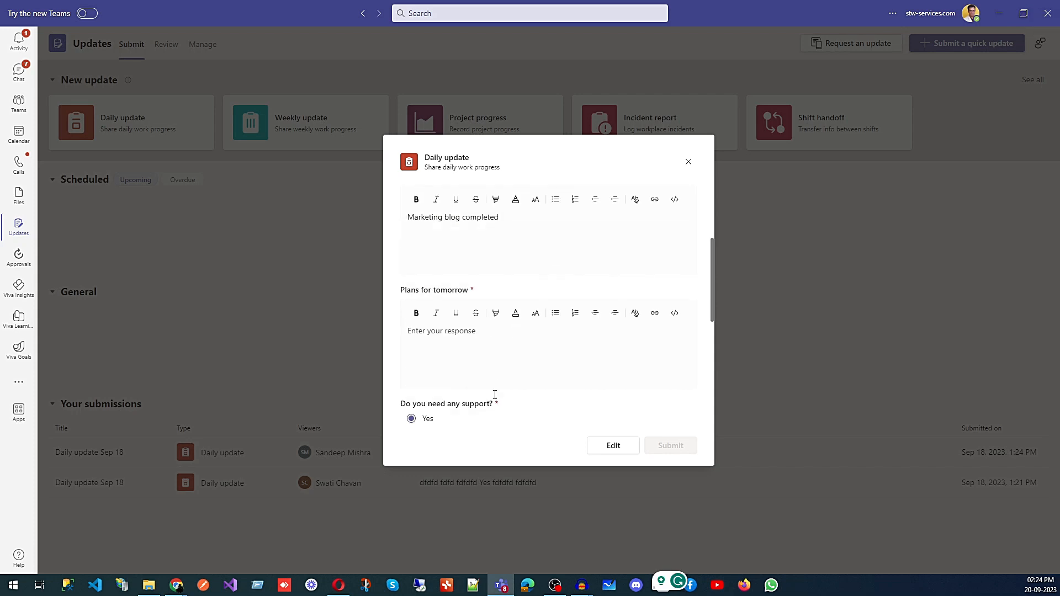
{"action": "left_click", "coordinate": [446, 354]}
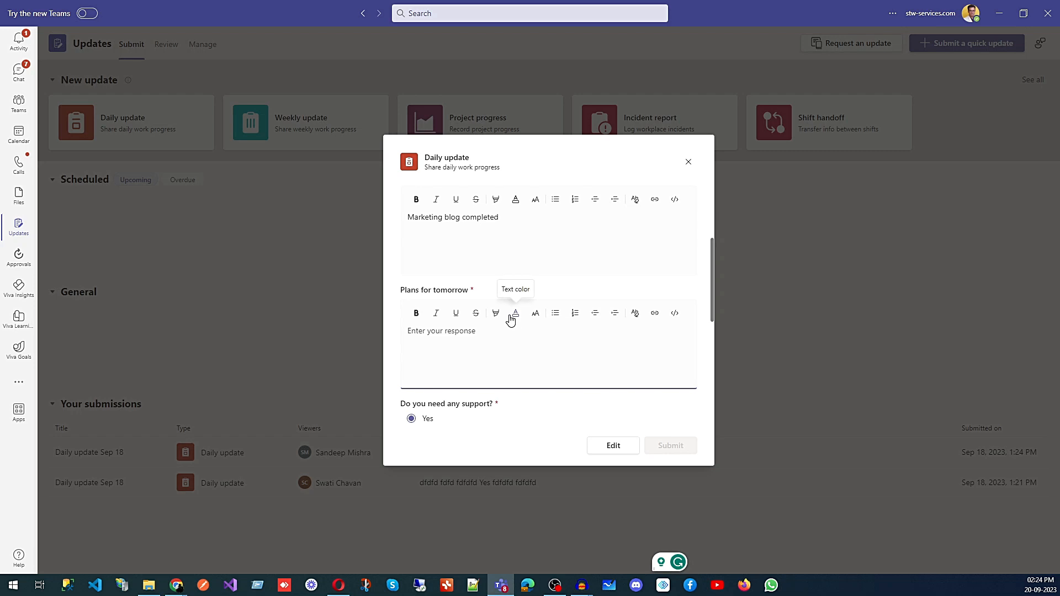
{"action": "scroll", "coordinate": [511, 321], "scroll_direction": "up", "scroll_amount": 3}
{"action": "left_click", "coordinate": [583, 226]}
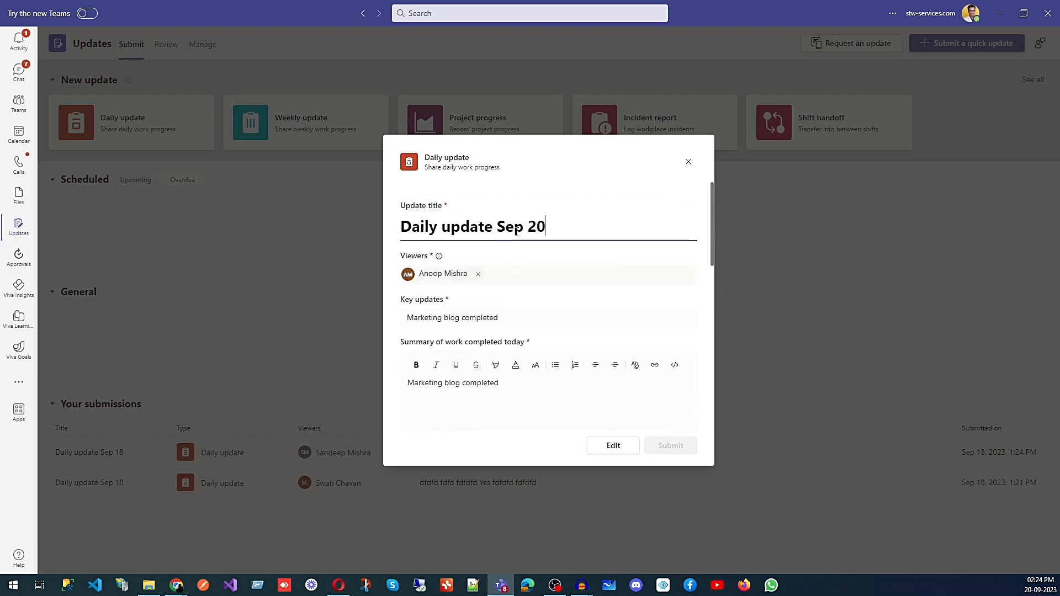
{"action": "left_click_drag", "start_coordinate": [551, 228], "coordinate": [501, 230]}
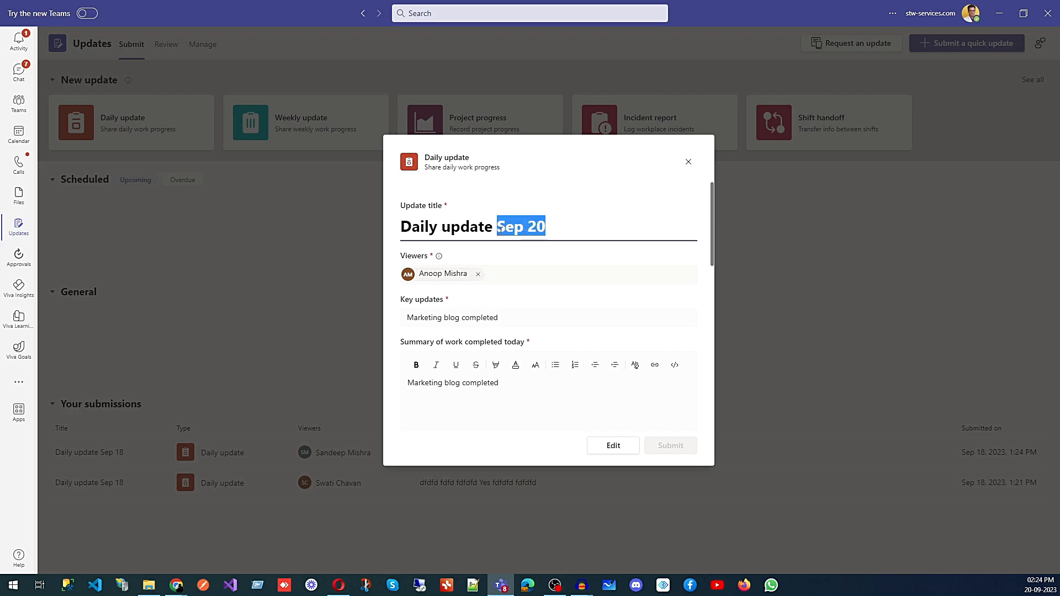
{"action": "left_click", "coordinate": [576, 226]}
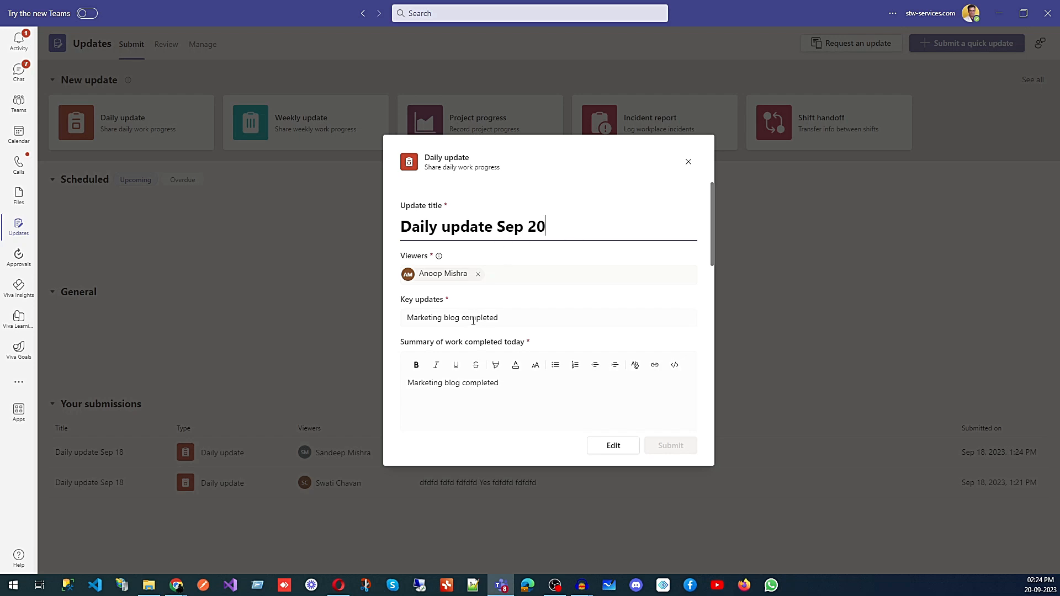
{"action": "scroll", "coordinate": [473, 321], "scroll_direction": "down", "scroll_amount": 5}
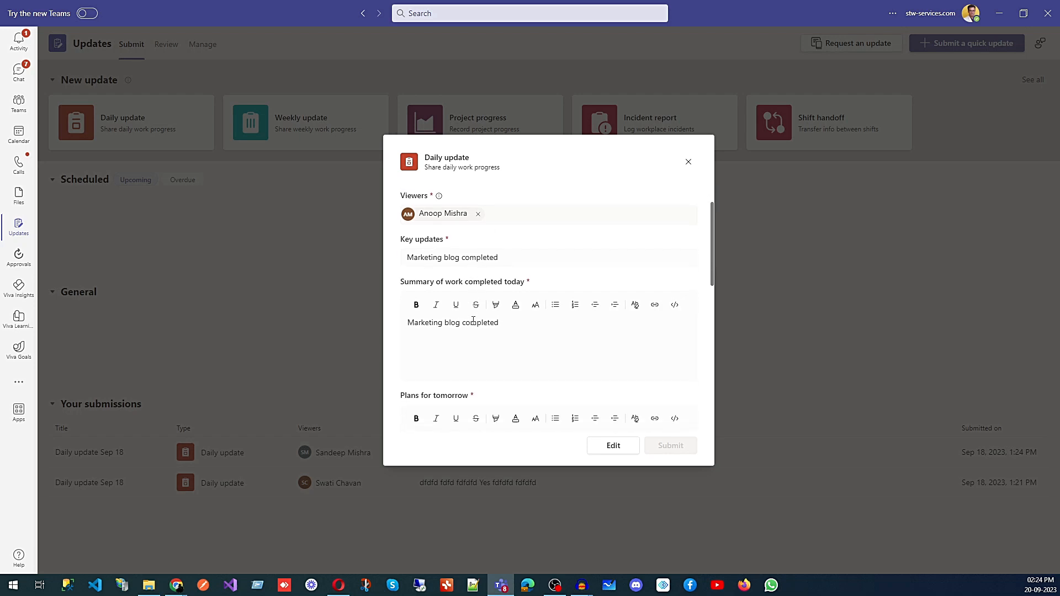
{"action": "scroll", "coordinate": [475, 331], "scroll_direction": "up", "scroll_amount": 5}
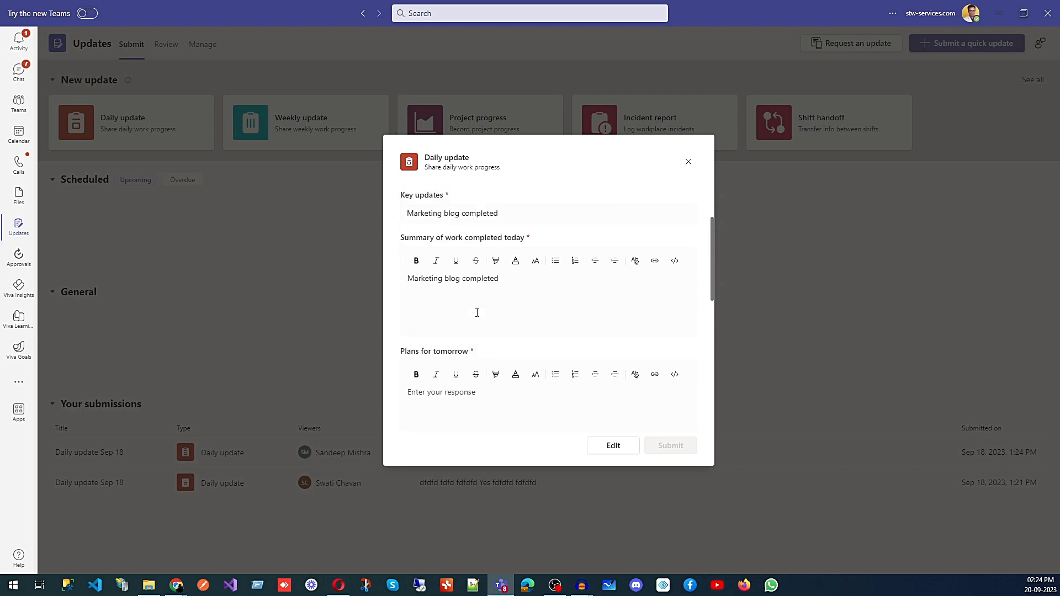
- Copy 'Marketing blog completed' into Plans for tomorrow and submit the update
{"action": "left_click_drag", "start_coordinate": [511, 327], "coordinate": [390, 334]}
{"action": "key", "text": "ctrl+c"}
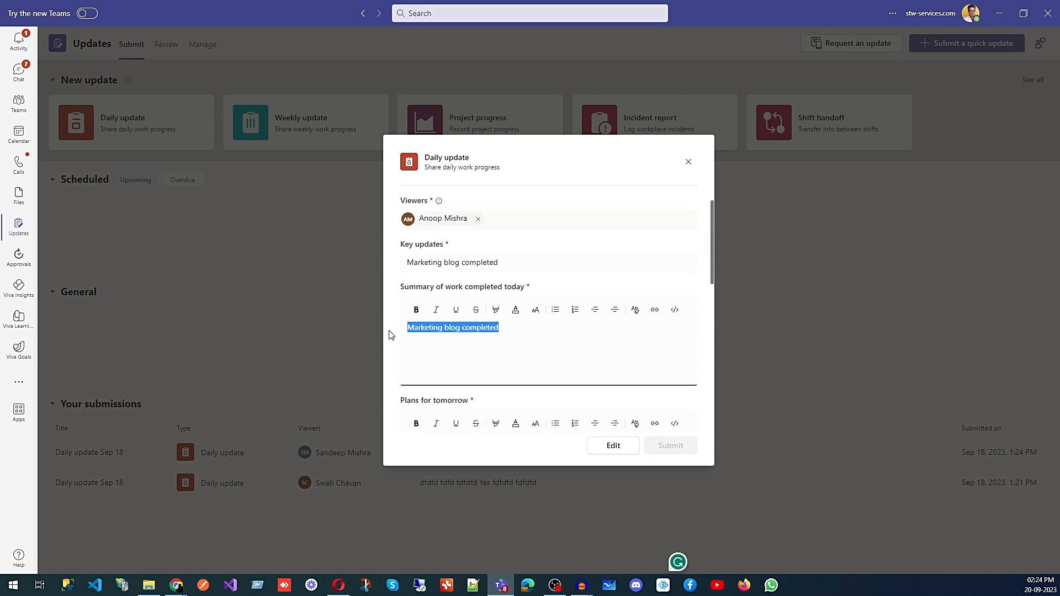
{"action": "scroll", "coordinate": [450, 349], "scroll_direction": "down", "scroll_amount": 3}
{"action": "left_click", "coordinate": [466, 291]}
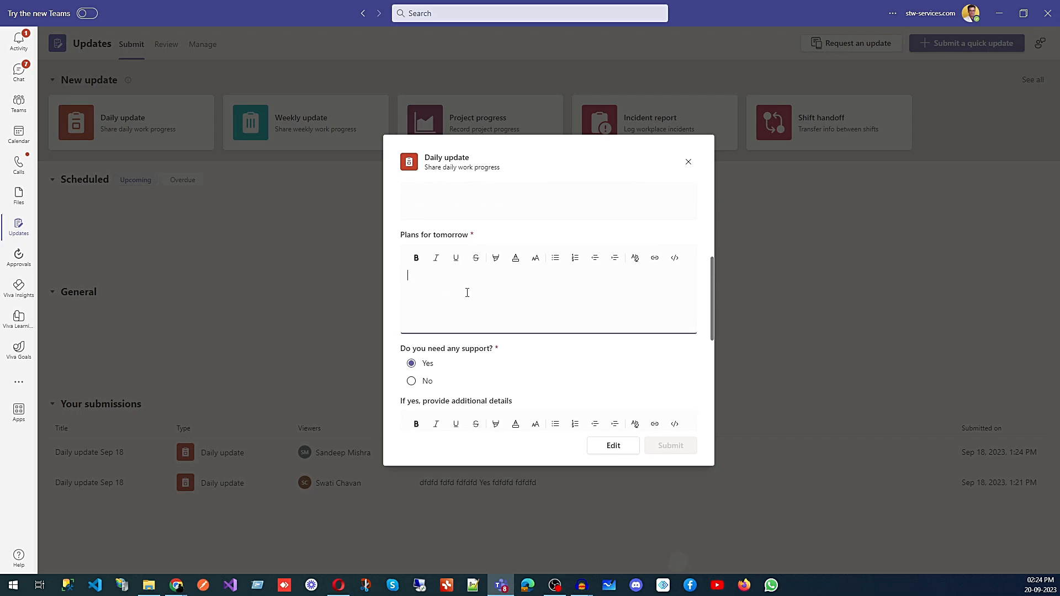
{"action": "key", "text": "ctrl+v"}
{"action": "scroll", "coordinate": [469, 292], "scroll_direction": "down", "scroll_amount": 2}
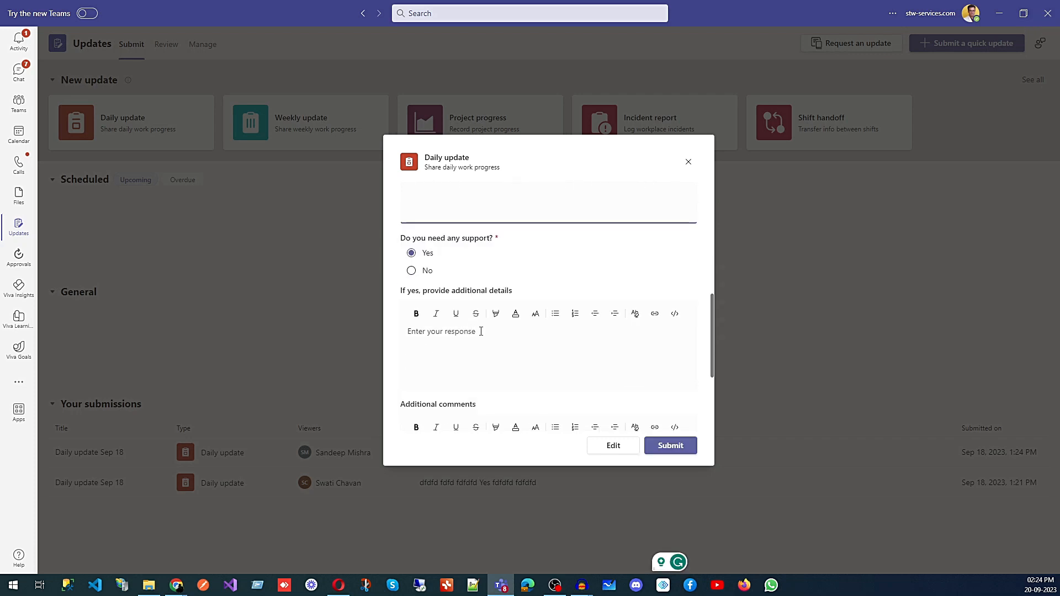
{"action": "scroll", "coordinate": [482, 330], "scroll_direction": "down", "scroll_amount": 3}
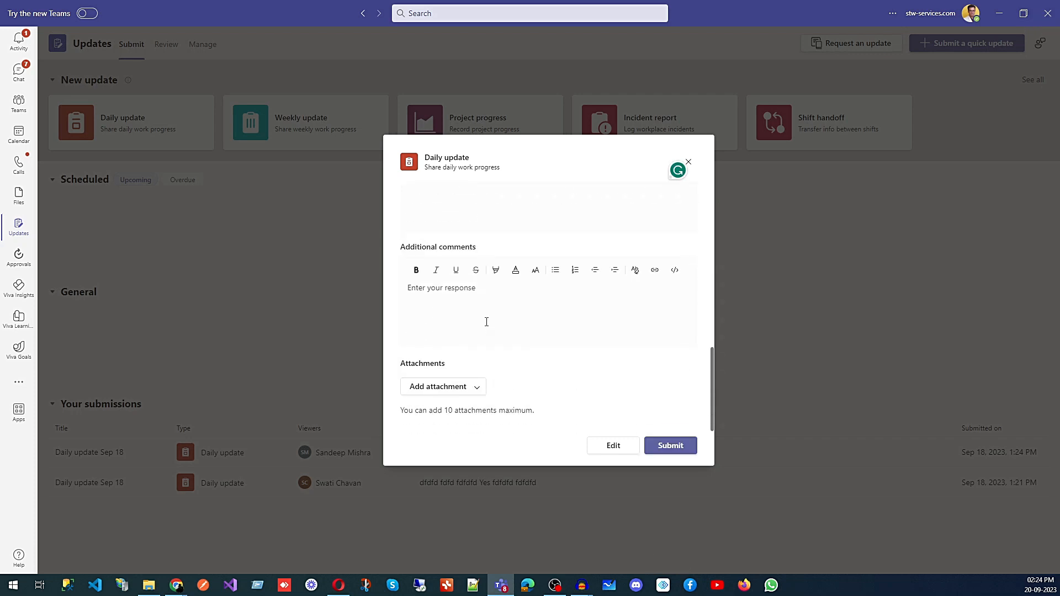
{"action": "scroll", "coordinate": [487, 322], "scroll_direction": "up", "scroll_amount": 1}
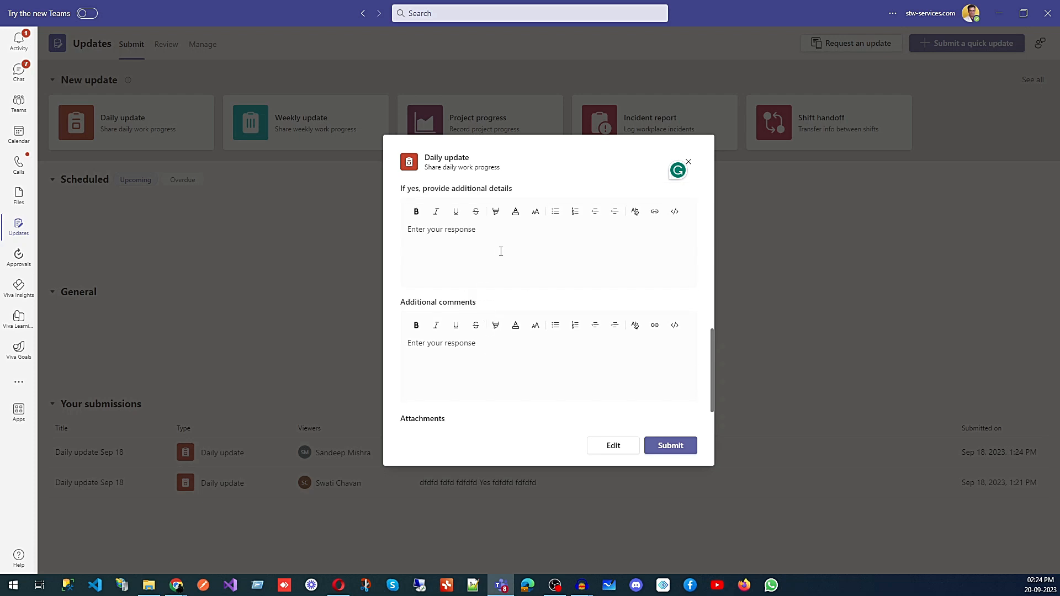
{"action": "left_click", "coordinate": [672, 449]}
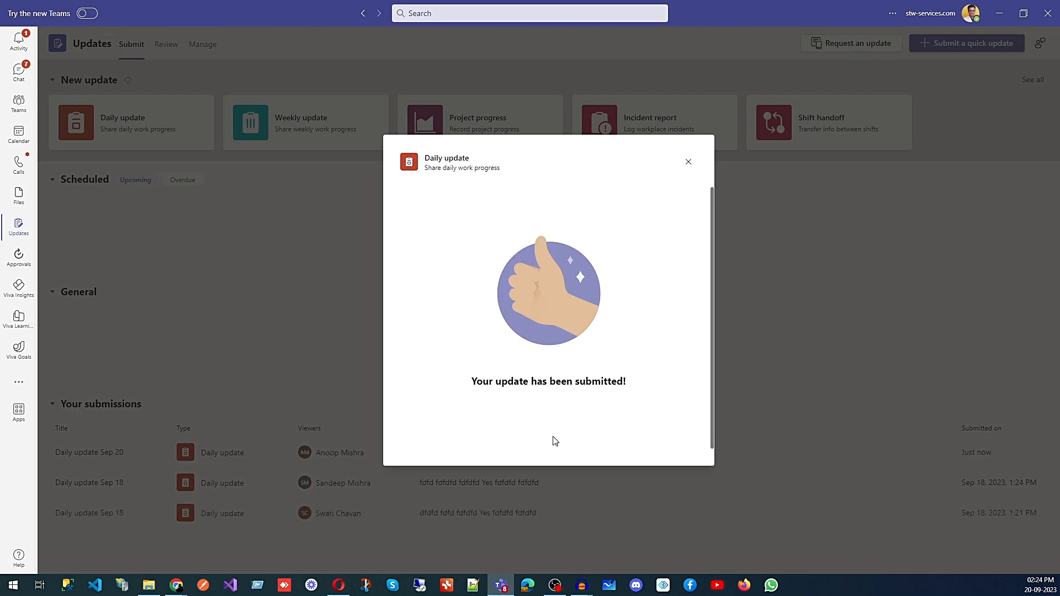
- Dismiss the submission confirmation and switch to the Review page of received updates
{"action": "left_click", "coordinate": [688, 161]}
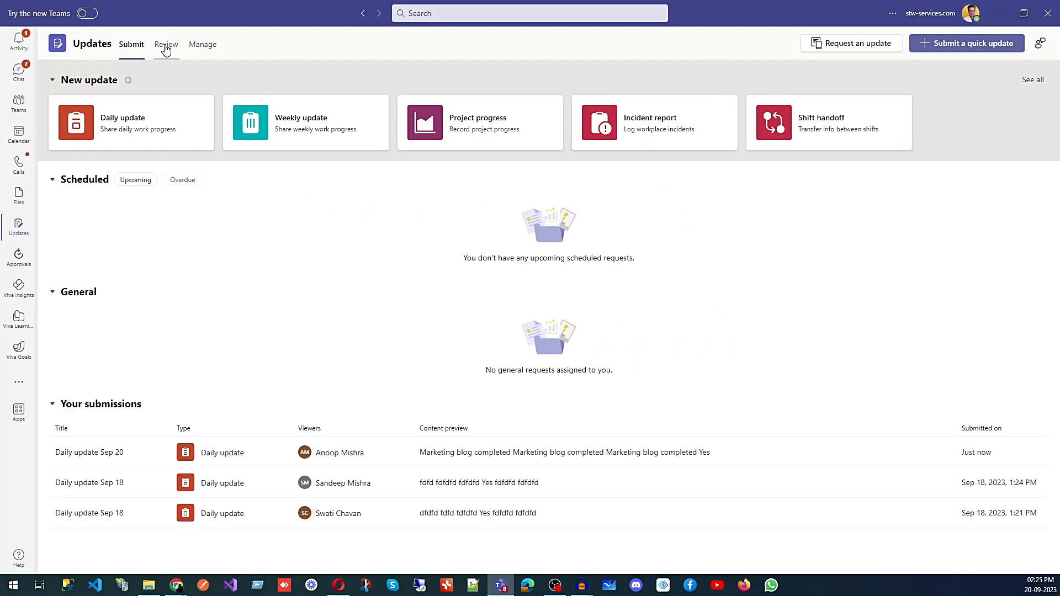
{"action": "left_click", "coordinate": [166, 49]}
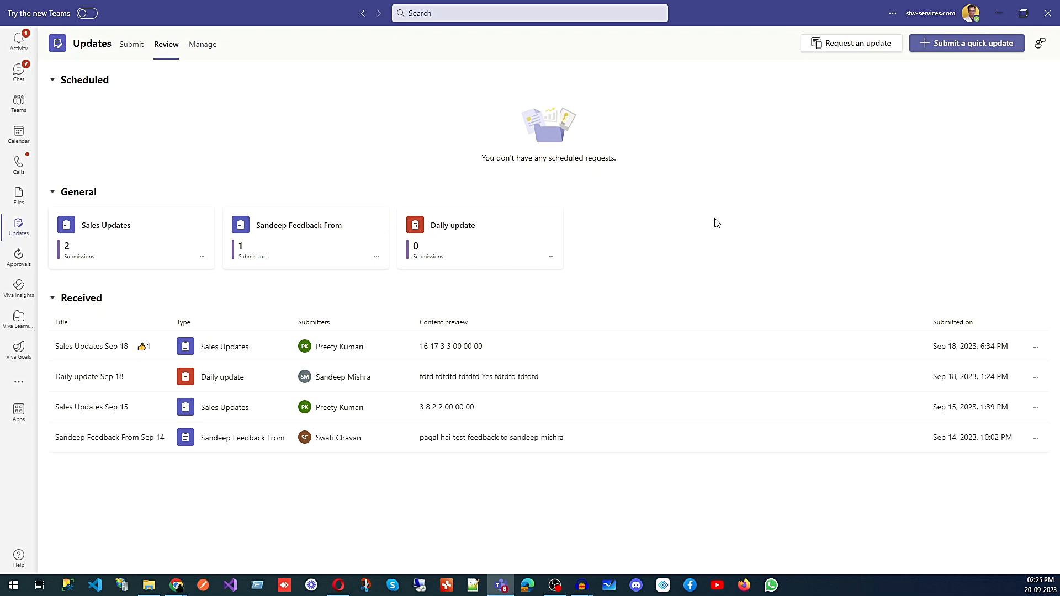
{"action": "left_click", "coordinate": [132, 246]}
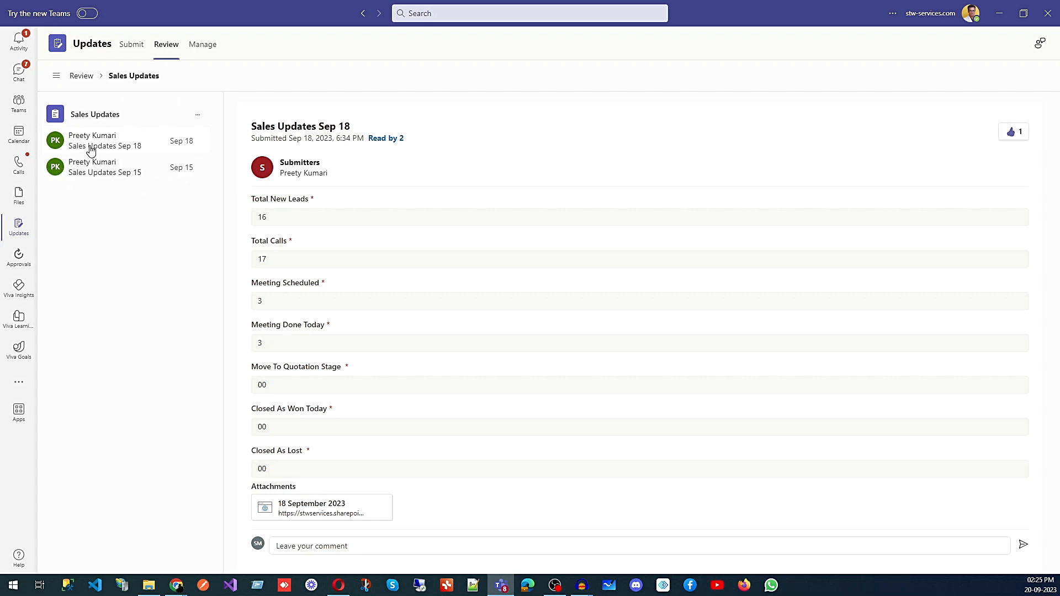
{"action": "scroll", "coordinate": [331, 327], "scroll_direction": "down", "scroll_amount": 1}
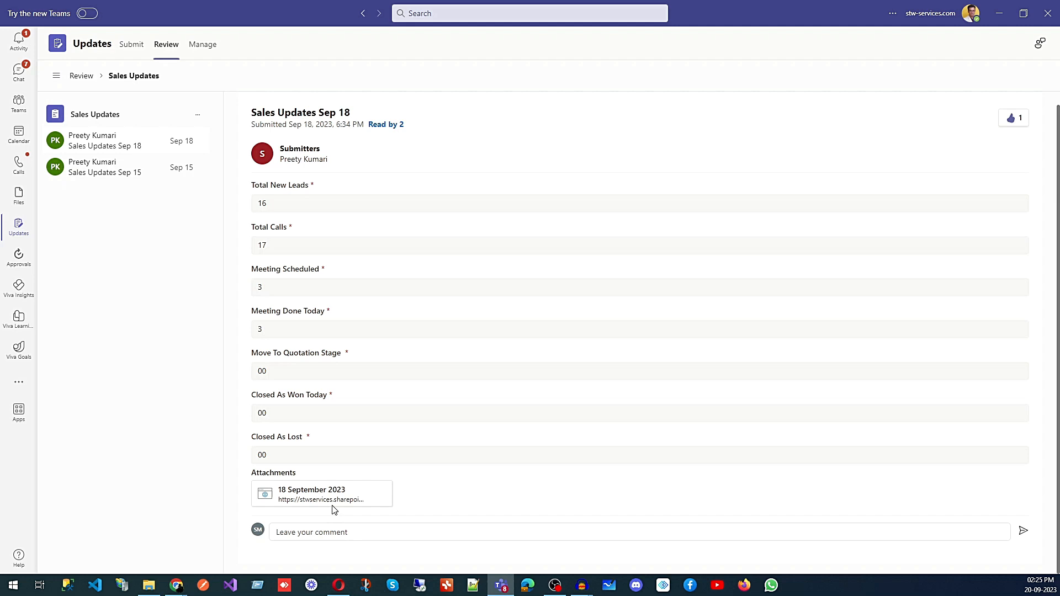
{"action": "scroll", "coordinate": [333, 508], "scroll_direction": "up", "scroll_amount": 1}
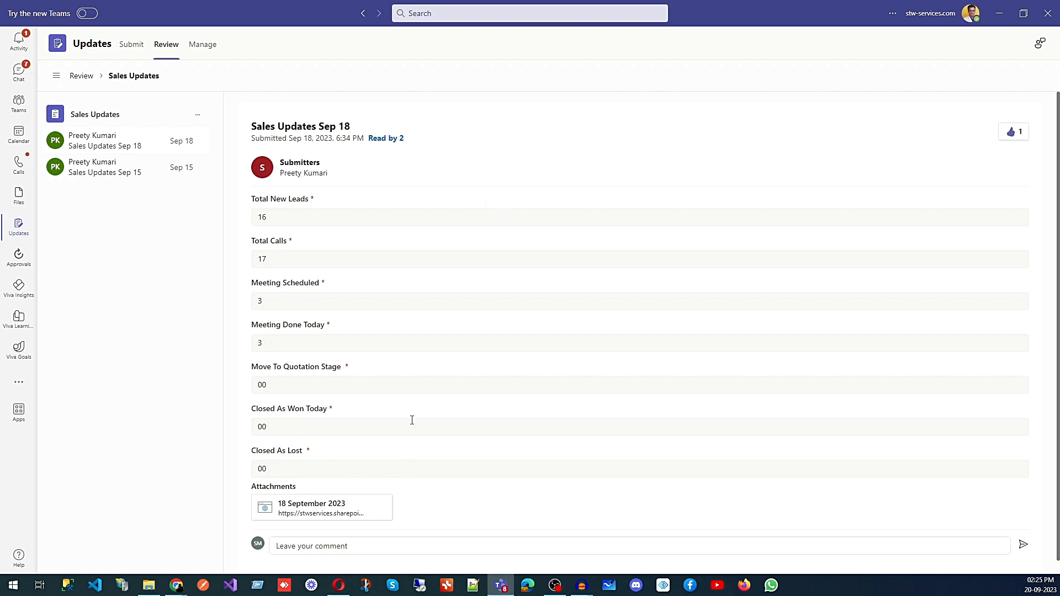
{"action": "left_click", "coordinate": [122, 176]}
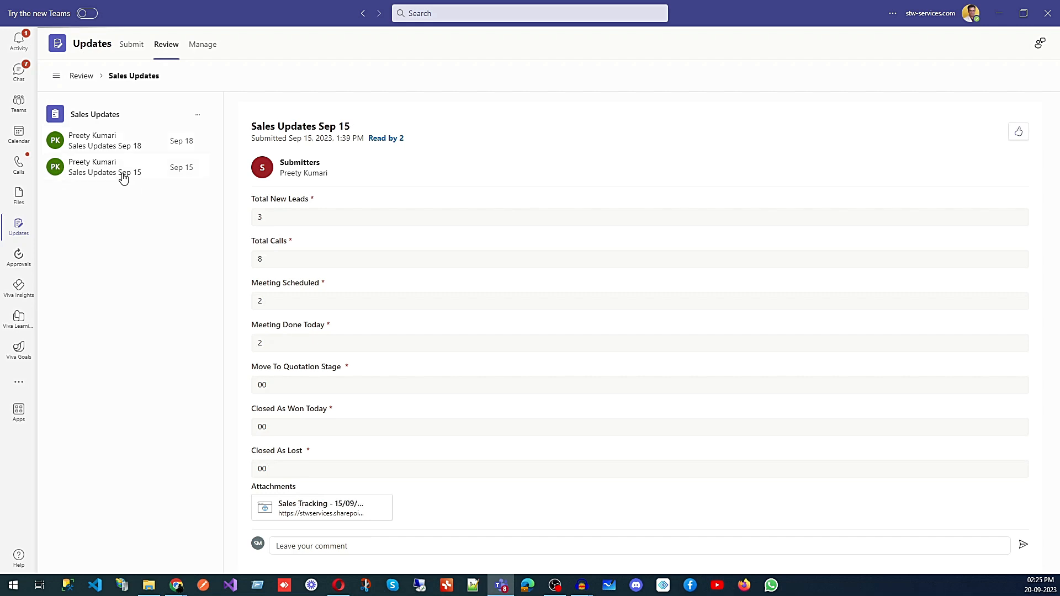
{"action": "left_click", "coordinate": [120, 154]}
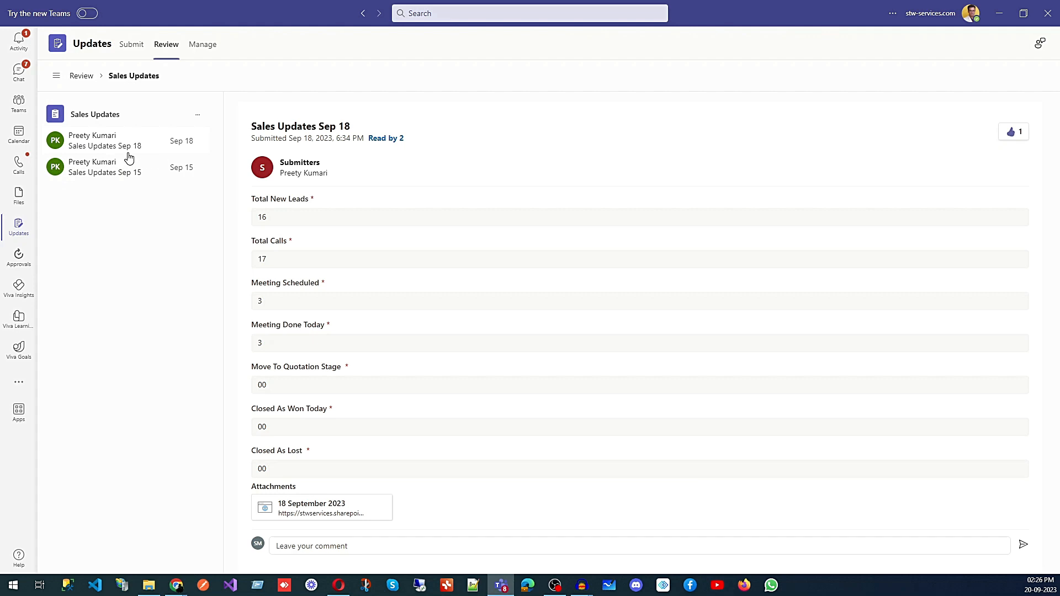
{"action": "left_click", "coordinate": [120, 173]}
{"action": "left_click", "coordinate": [122, 148]}
{"action": "left_click", "coordinate": [112, 179]}
{"action": "left_click", "coordinate": [114, 146]}
{"action": "left_click", "coordinate": [104, 172]}
{"action": "left_click", "coordinate": [104, 147]}
{"action": "left_click", "coordinate": [101, 178]}
{"action": "left_click", "coordinate": [78, 142]}
{"action": "left_click", "coordinate": [82, 77]}
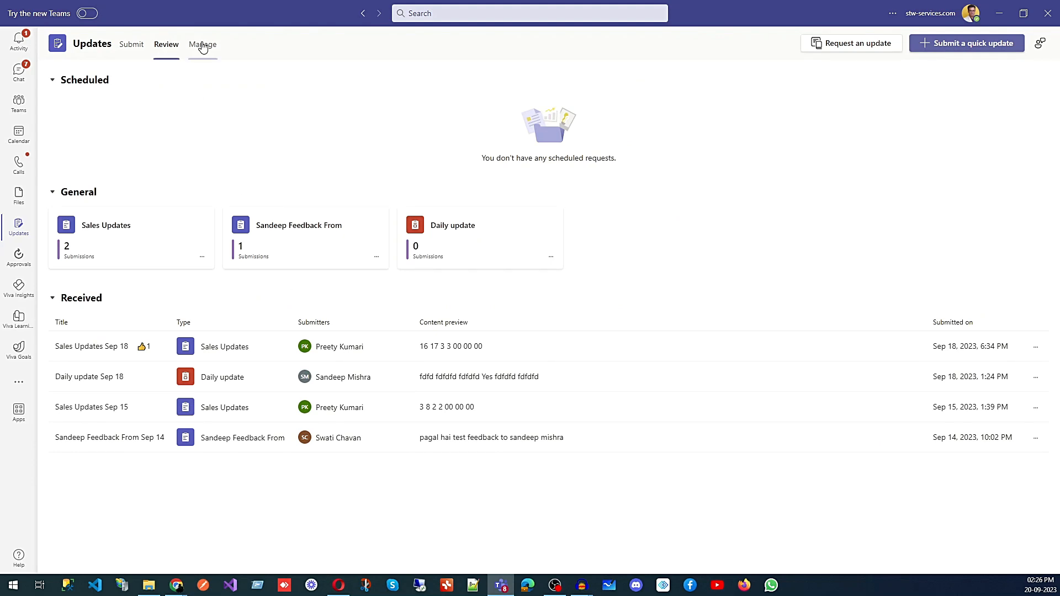
- Go to Manage requests and browse the full list of request templates
{"action": "left_click", "coordinate": [202, 49]}
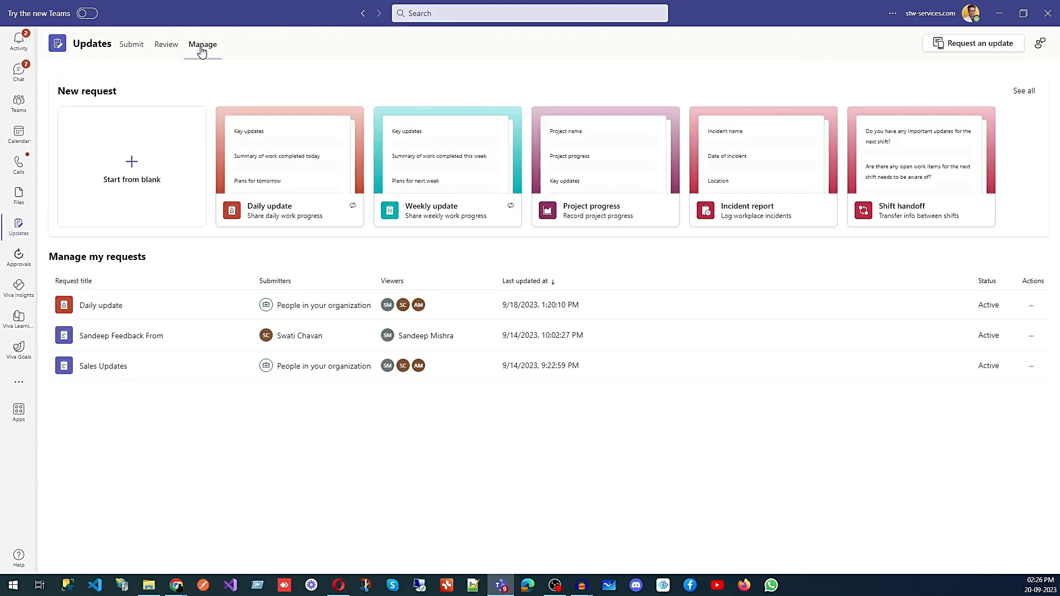
{"action": "left_click", "coordinate": [1024, 94]}
{"action": "scroll", "coordinate": [449, 310], "scroll_direction": "down", "scroll_amount": 2}
{"action": "scroll", "coordinate": [451, 313], "scroll_direction": "up", "scroll_amount": 1}
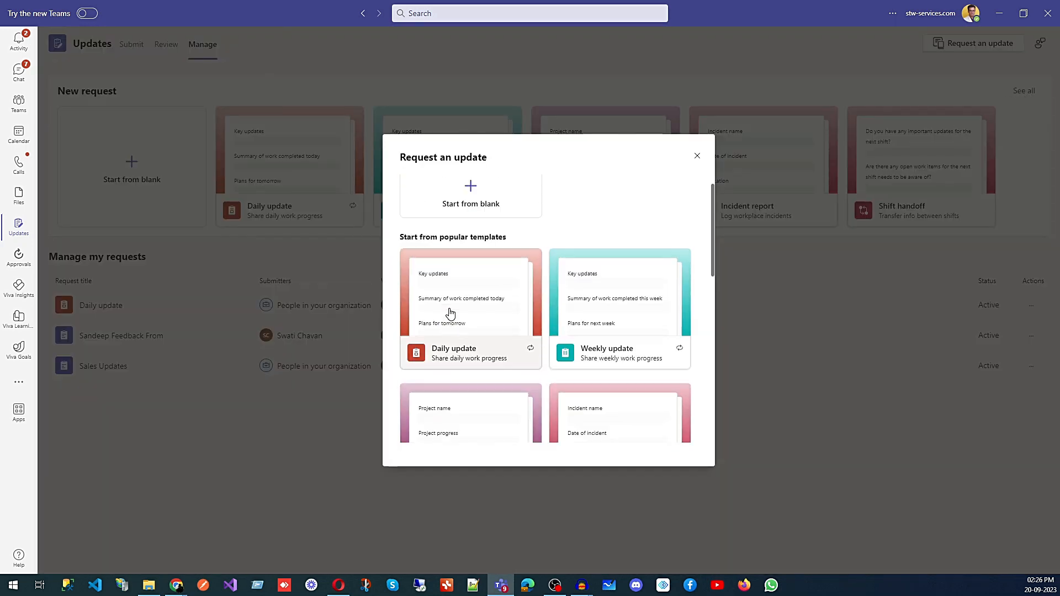
{"action": "scroll", "coordinate": [655, 323], "scroll_direction": "down", "scroll_amount": 1}
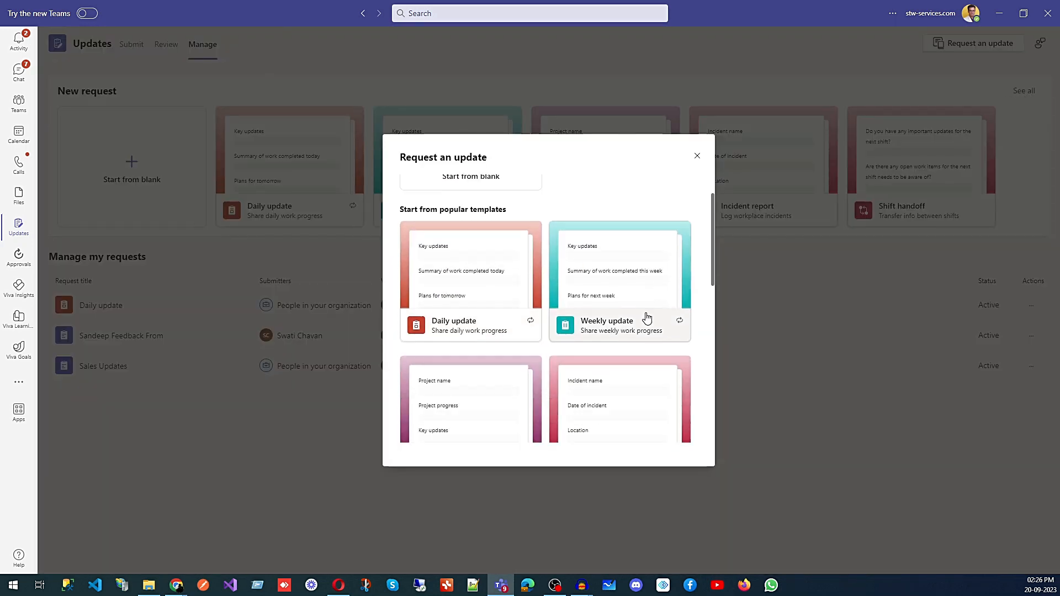
{"action": "scroll", "coordinate": [647, 319], "scroll_direction": "down", "scroll_amount": 2}
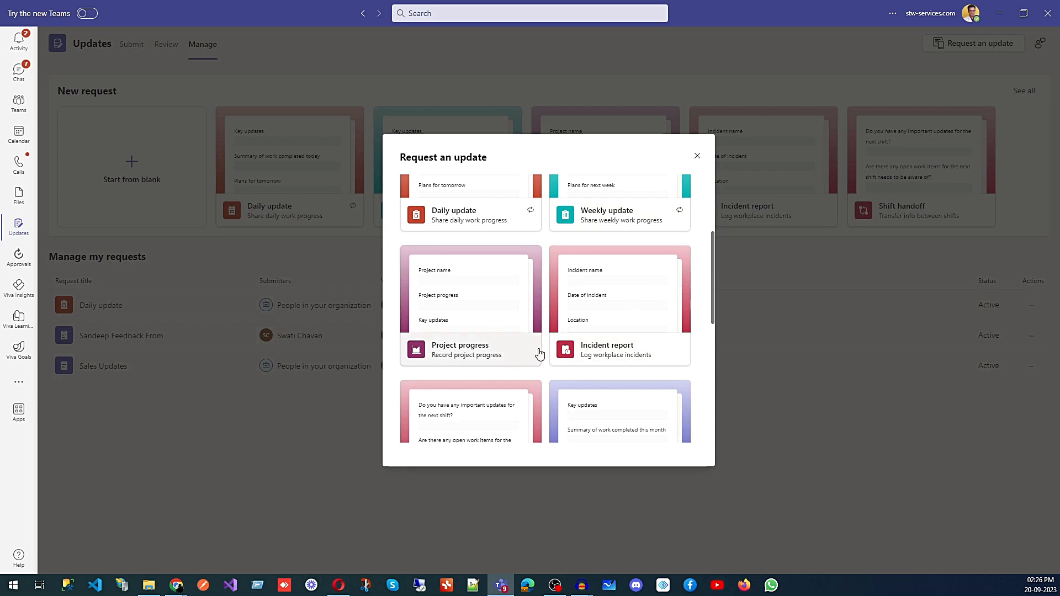
{"action": "scroll", "coordinate": [631, 290], "scroll_direction": "down", "scroll_amount": 3}
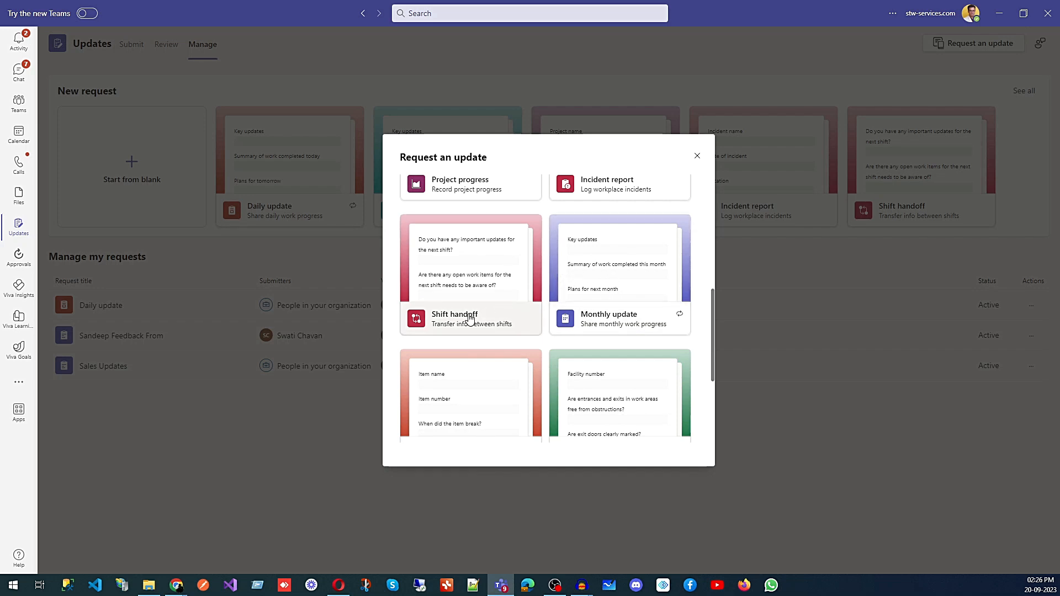
{"action": "scroll", "coordinate": [599, 309], "scroll_direction": "down", "scroll_amount": 3}
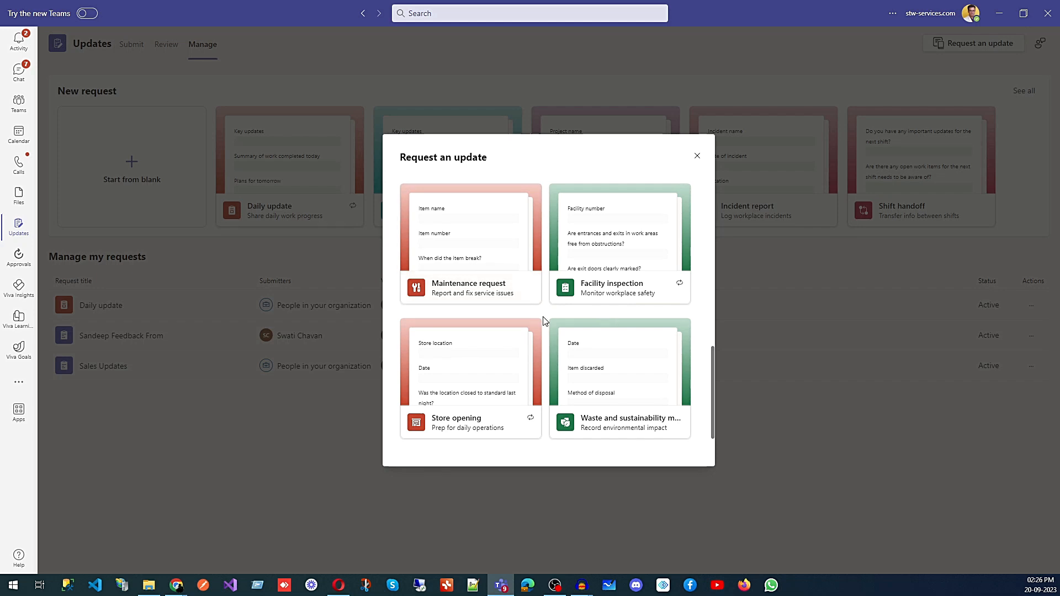
{"action": "scroll", "coordinate": [544, 321], "scroll_direction": "down", "scroll_amount": 1}
{"action": "scroll", "coordinate": [544, 320], "scroll_direction": "up", "scroll_amount": 10}
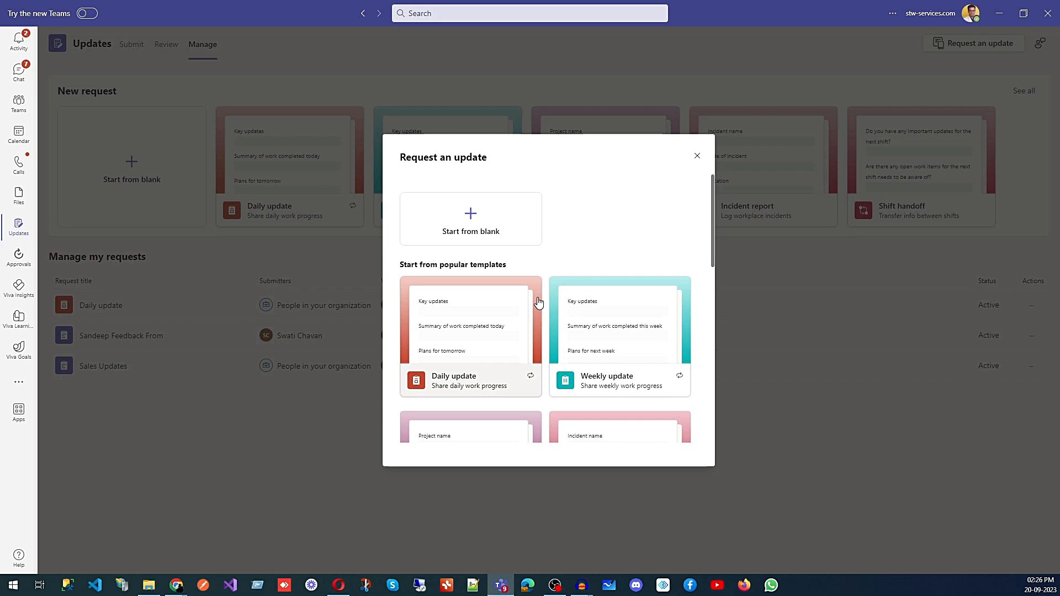
- Start a blank request titled 'Update Marketing' and continue to form design
{"action": "left_click", "coordinate": [478, 216]}
{"action": "left_click", "coordinate": [389, 162]}
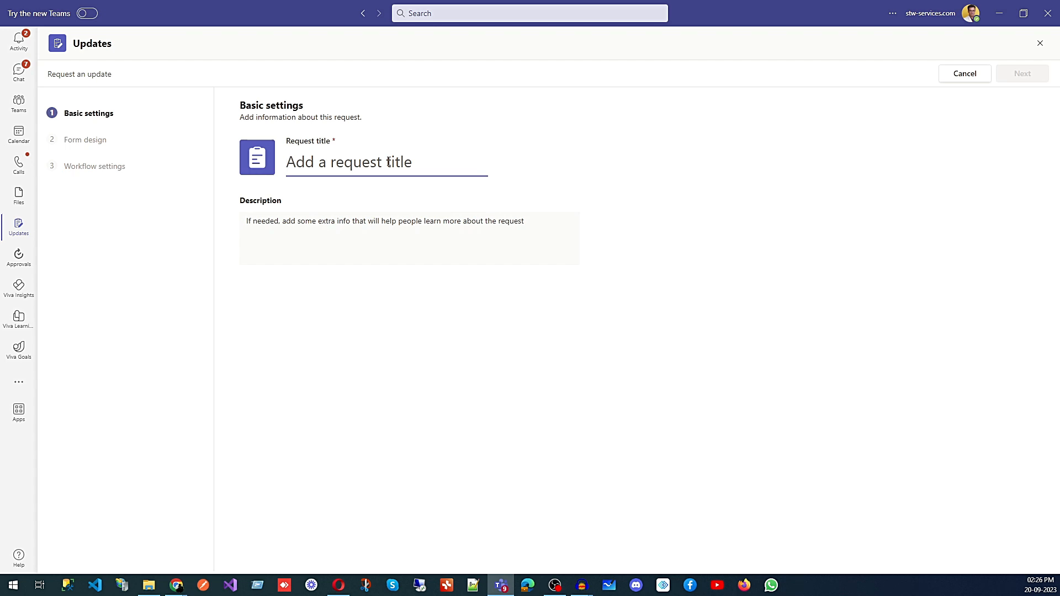
{"action": "type", "text": "Update Marketing"}
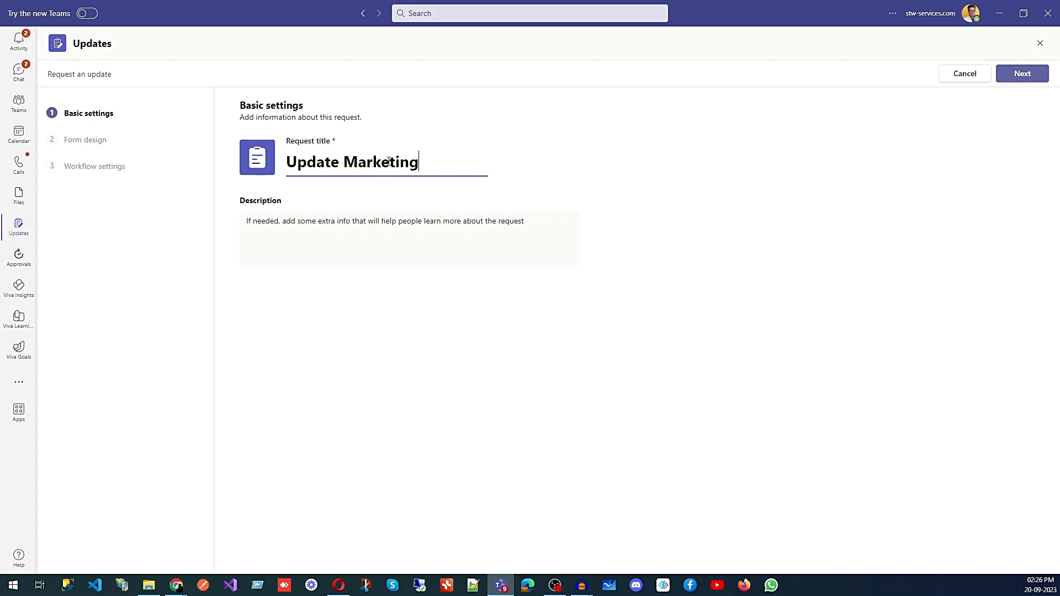
{"action": "left_click", "coordinate": [1029, 80]}
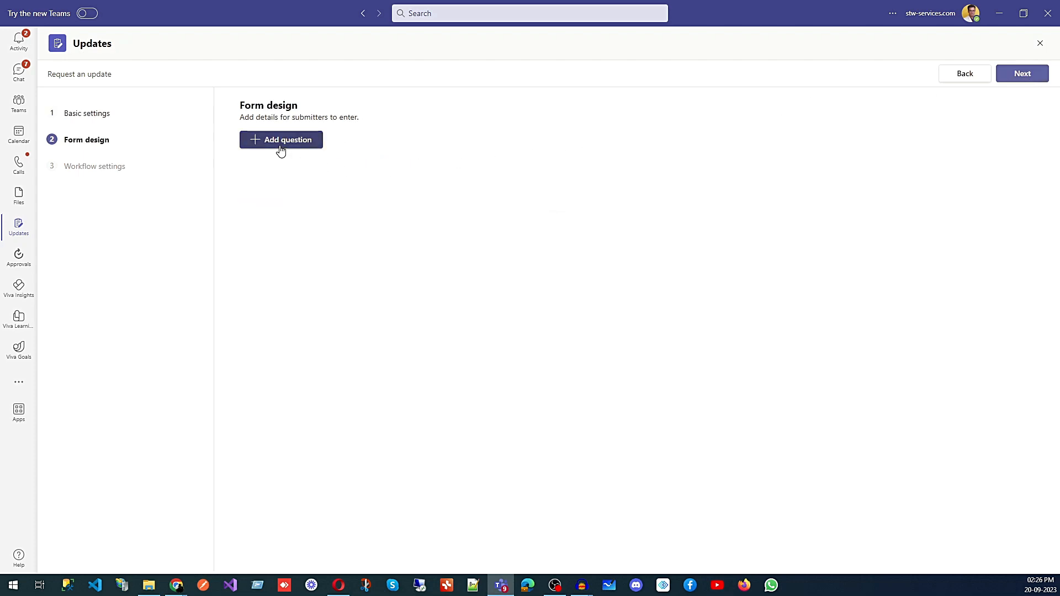
- Add a required Number question for the total number of postings
{"action": "left_click", "coordinate": [281, 145]}
{"action": "left_click", "coordinate": [284, 147]}
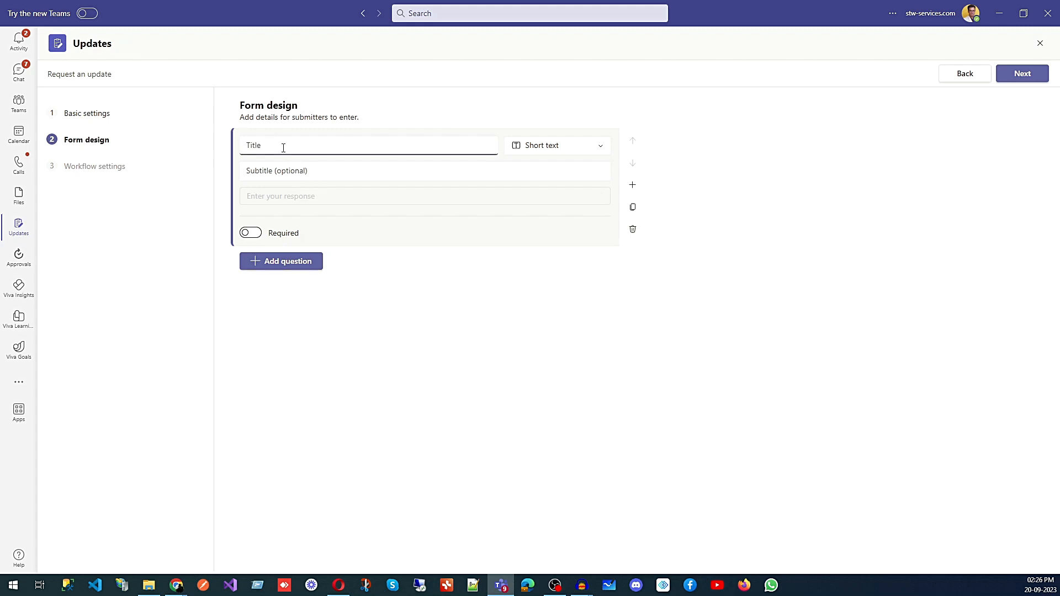
{"action": "type", "text": "P"}
{"action": "left_click", "coordinate": [248, 145]}
{"action": "type", "text": "Total number of"}
{"action": "left_click", "coordinate": [543, 147]}
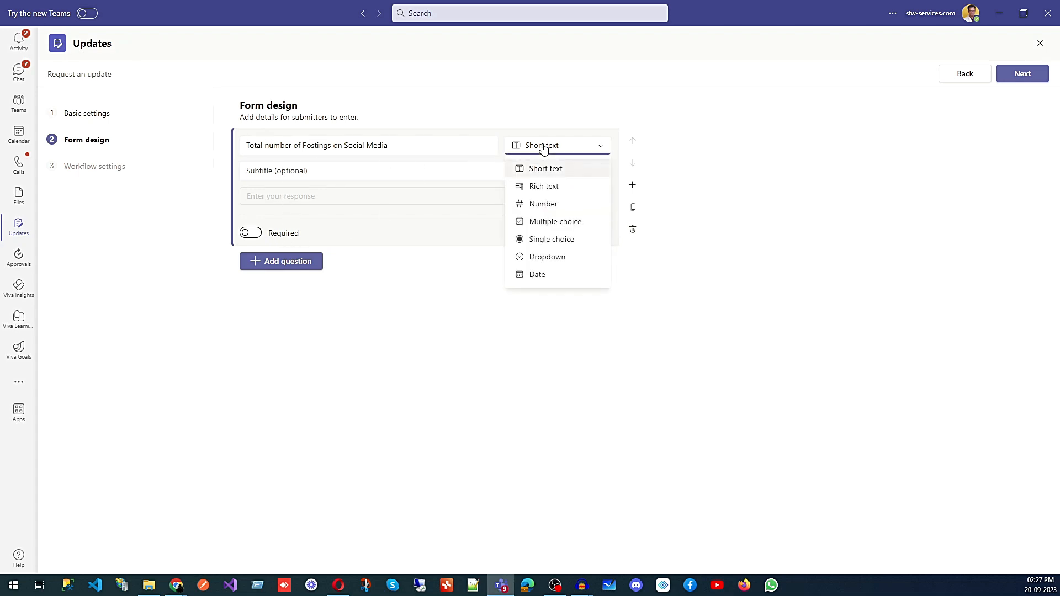
{"action": "left_click", "coordinate": [547, 204]}
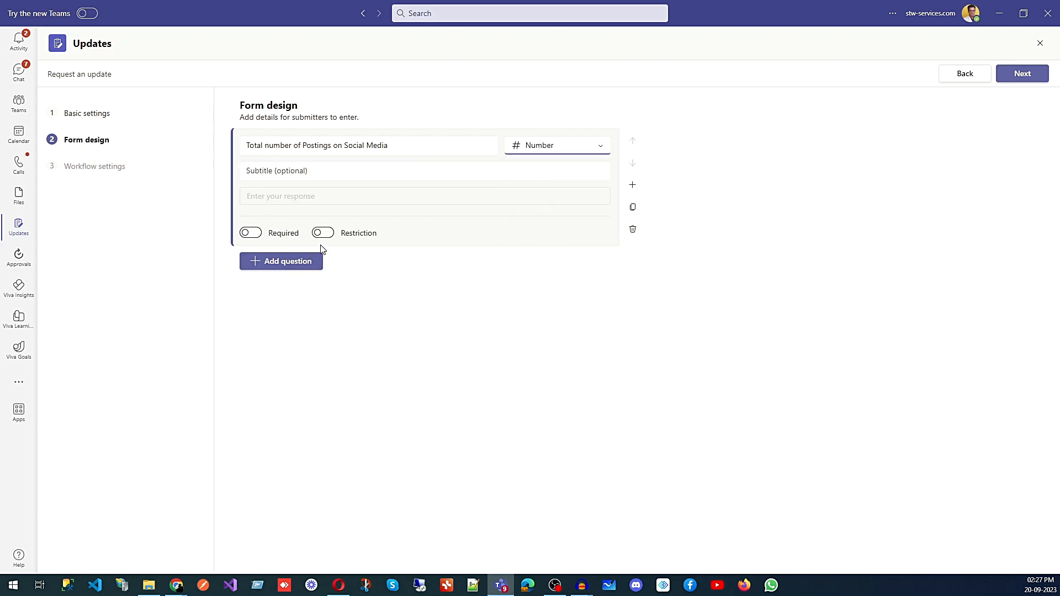
{"action": "left_click", "coordinate": [257, 234]}
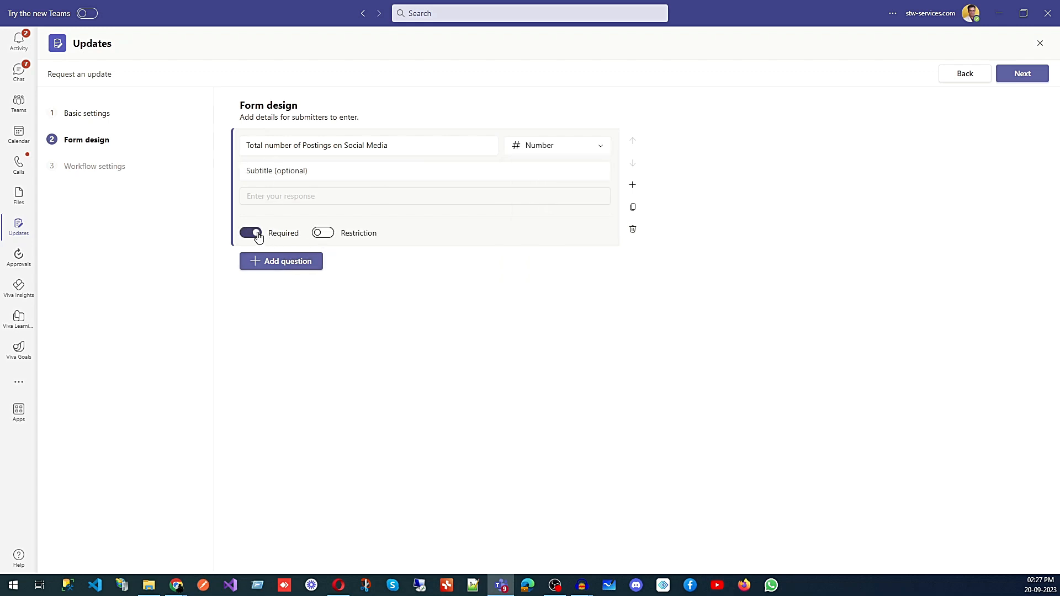
{"action": "left_click", "coordinate": [276, 263]}
- Add a required Number question titled 'Total views'
{"action": "left_click", "coordinate": [285, 206]}
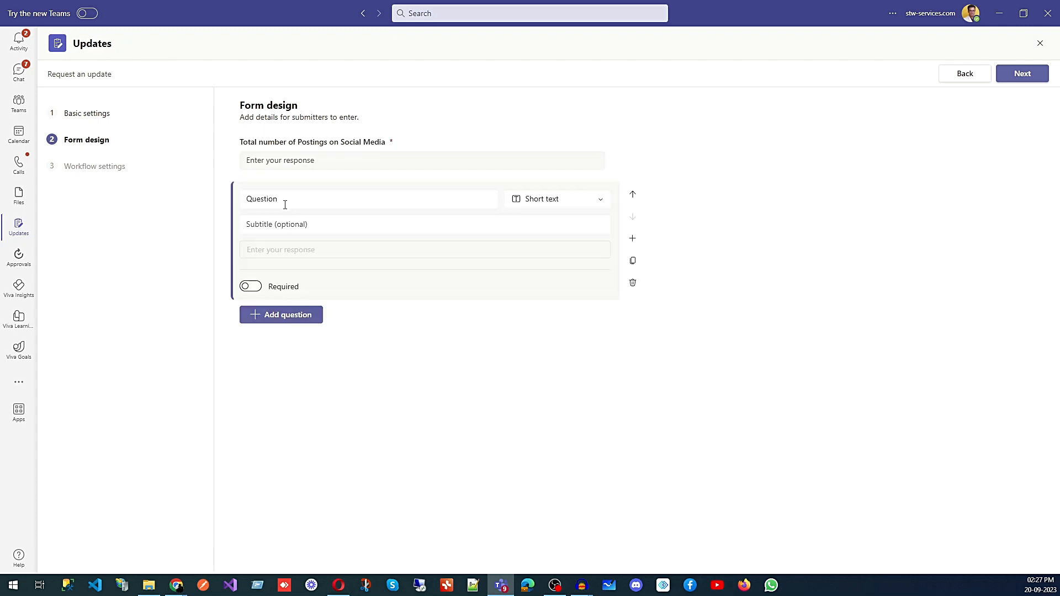
{"action": "key", "text": "BackSpace"}
{"action": "key", "text": "BackSpace"}
{"action": "key", "text": "BackSpace"}
{"action": "key", "text": "BackSpace"}
{"action": "key", "text": "BackSpace"}
{"action": "key", "text": "BackSpace"}
{"action": "key", "text": "BackSpace"}
{"action": "key", "text": "BackSpace"}
{"action": "type", "text": "Total view"}
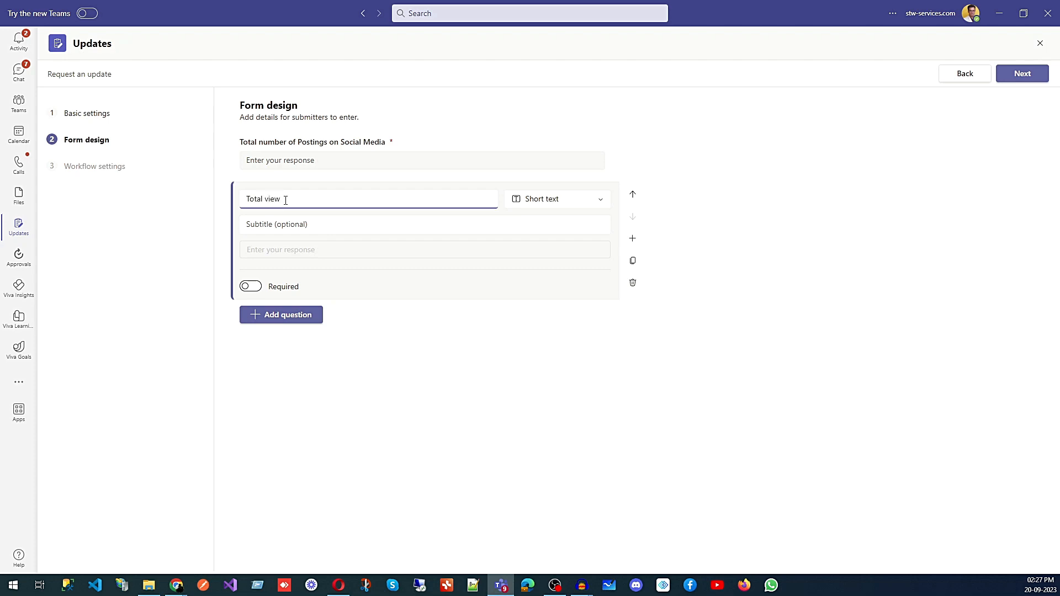
{"action": "left_click", "coordinate": [542, 202]}
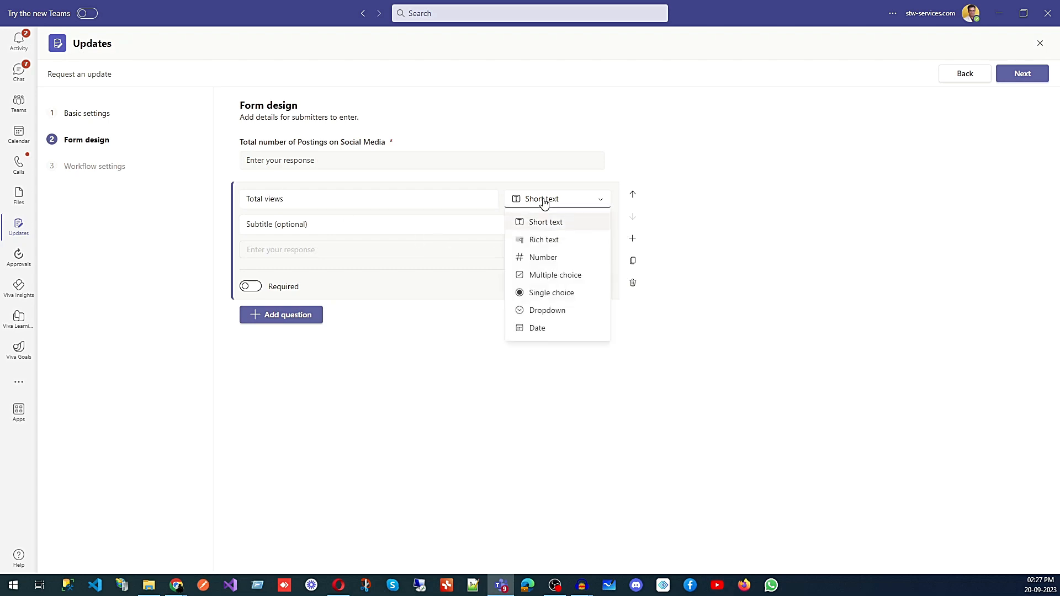
{"action": "left_click", "coordinate": [548, 259]}
{"action": "left_click", "coordinate": [258, 288]}
{"action": "left_click", "coordinate": [279, 319]}
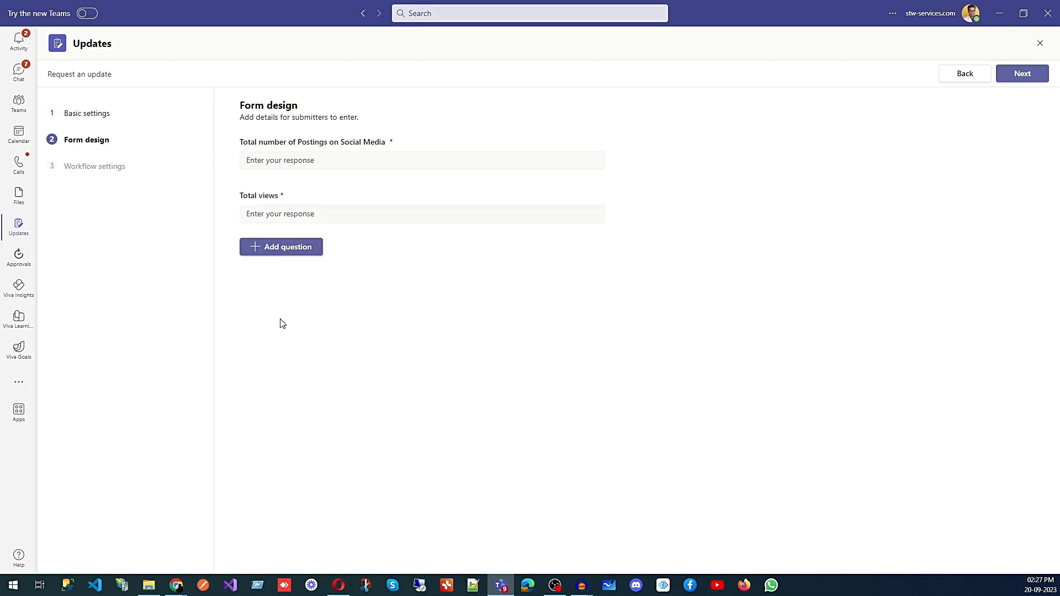
- Add an 'Additional comment' question with a Rich text answer, then continue to workflow settings
{"action": "left_click", "coordinate": [281, 253]}
{"action": "left_click", "coordinate": [286, 252]}
{"action": "left_click_drag", "start_coordinate": [286, 252], "coordinate": [234, 253]}
{"action": "key", "text": "BackSpace"}
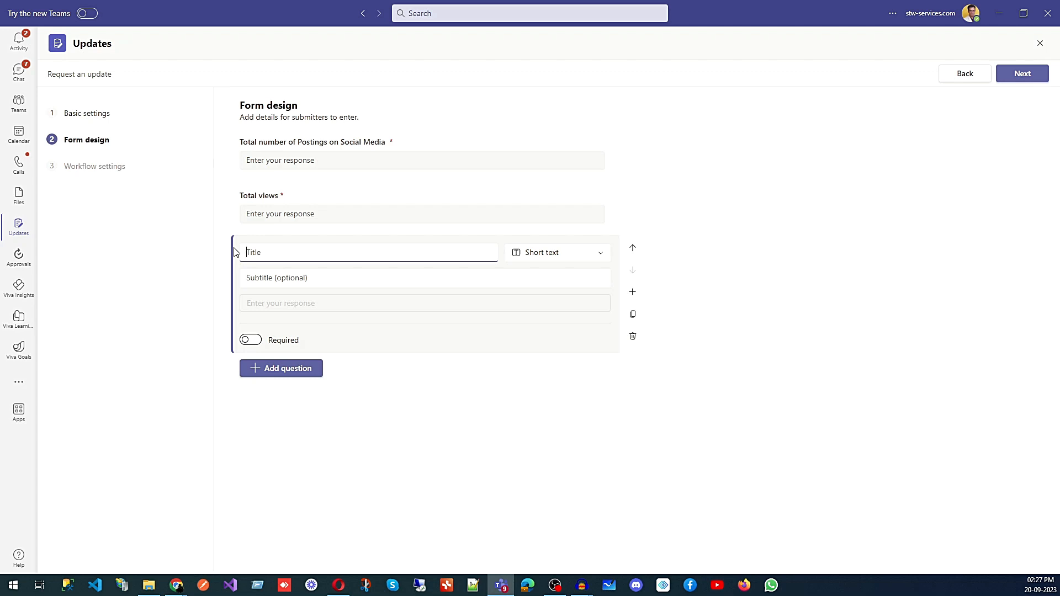
{"action": "type", "text": "Additional comment"}
{"action": "left_click", "coordinate": [538, 254]}
{"action": "left_click", "coordinate": [566, 298]}
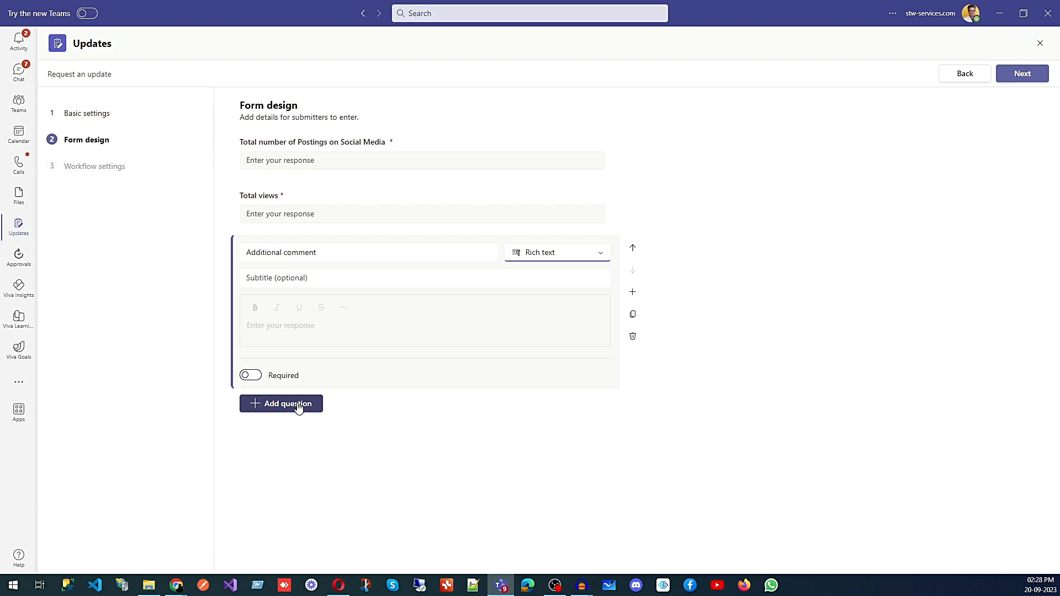
{"action": "left_click", "coordinate": [533, 485]}
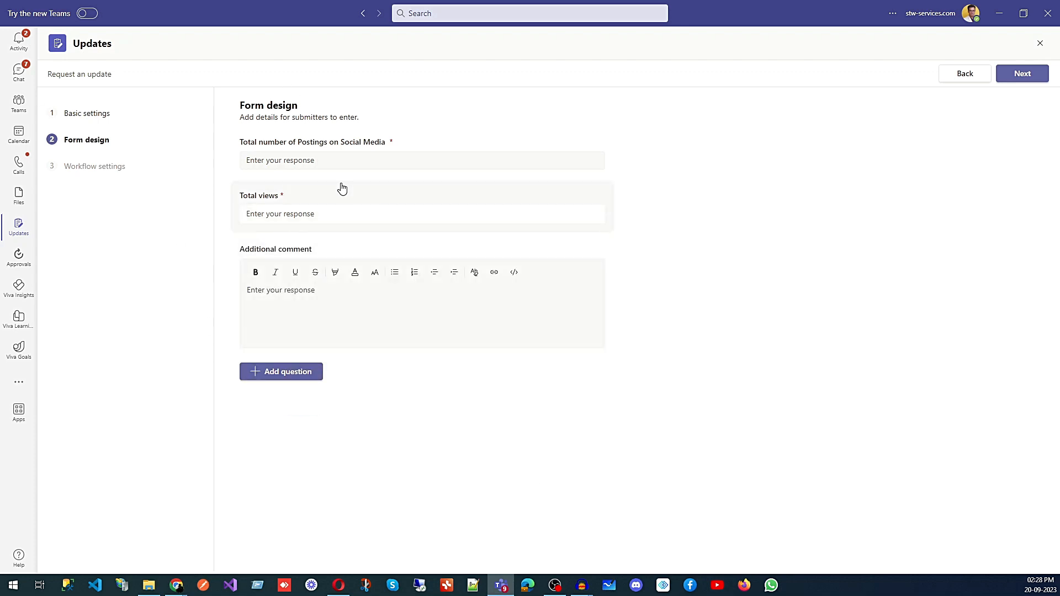
{"action": "left_click", "coordinate": [1022, 76]}
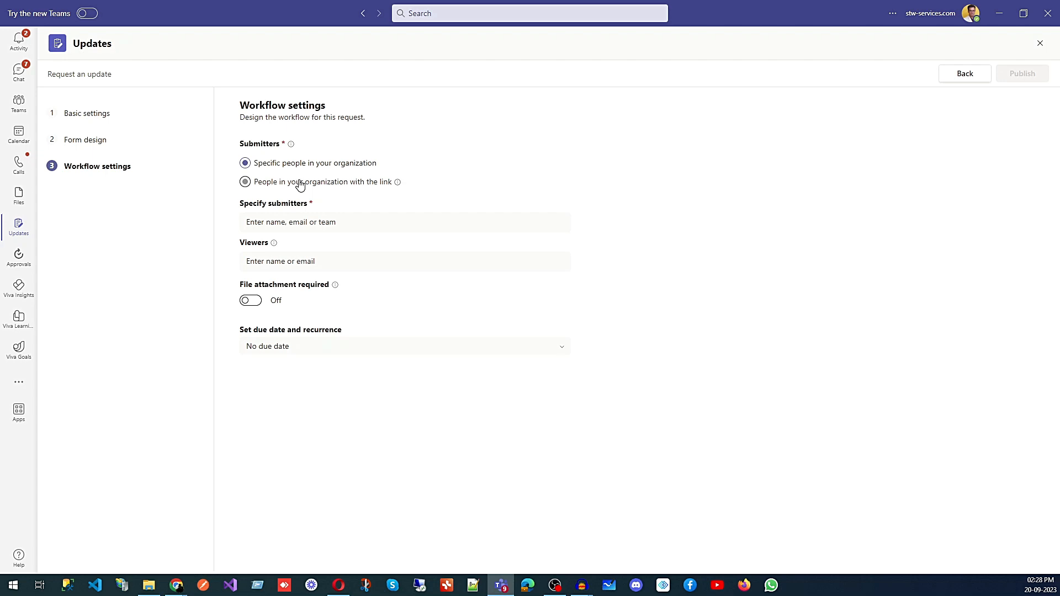
- Add two colleagues from the suggestions as the request's submitters
{"action": "left_click", "coordinate": [269, 225]}
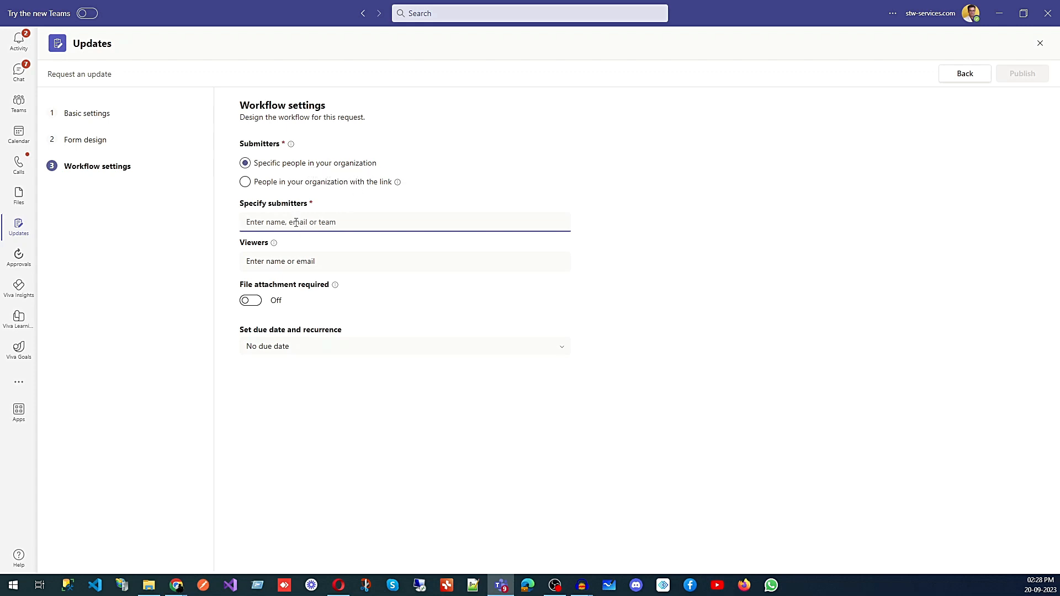
{"action": "type", "text": "sandeep"}
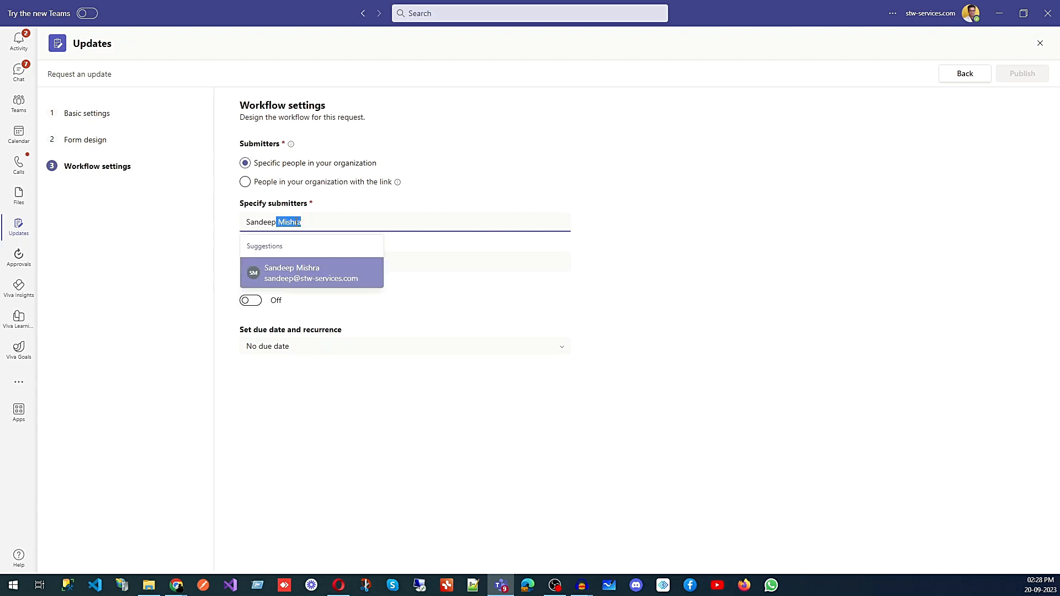
{"action": "left_click", "coordinate": [319, 281]}
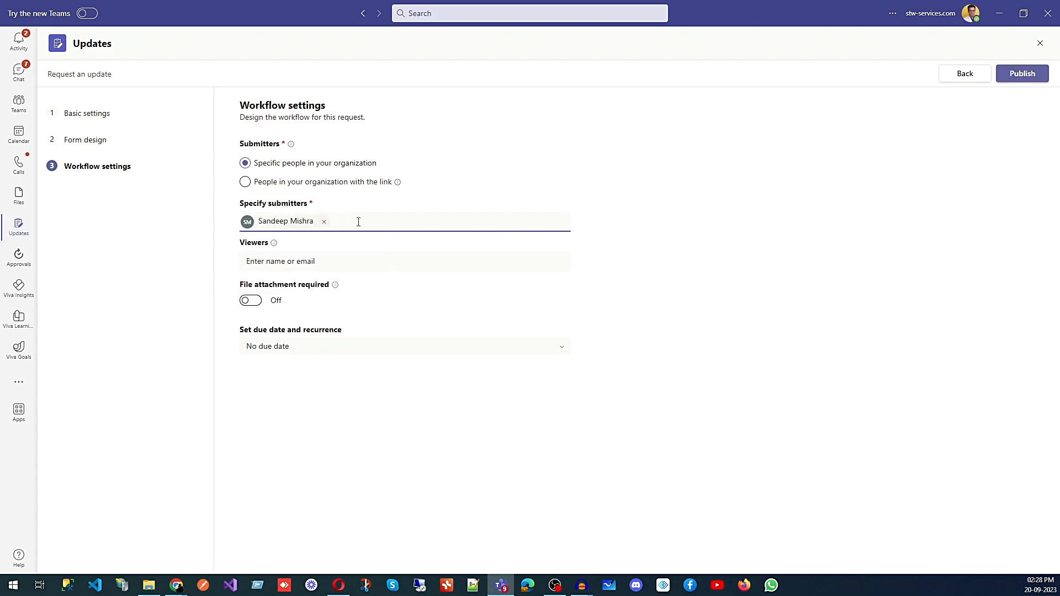
{"action": "type", "text": "a Anoo"}
{"action": "type", "text": "p"}
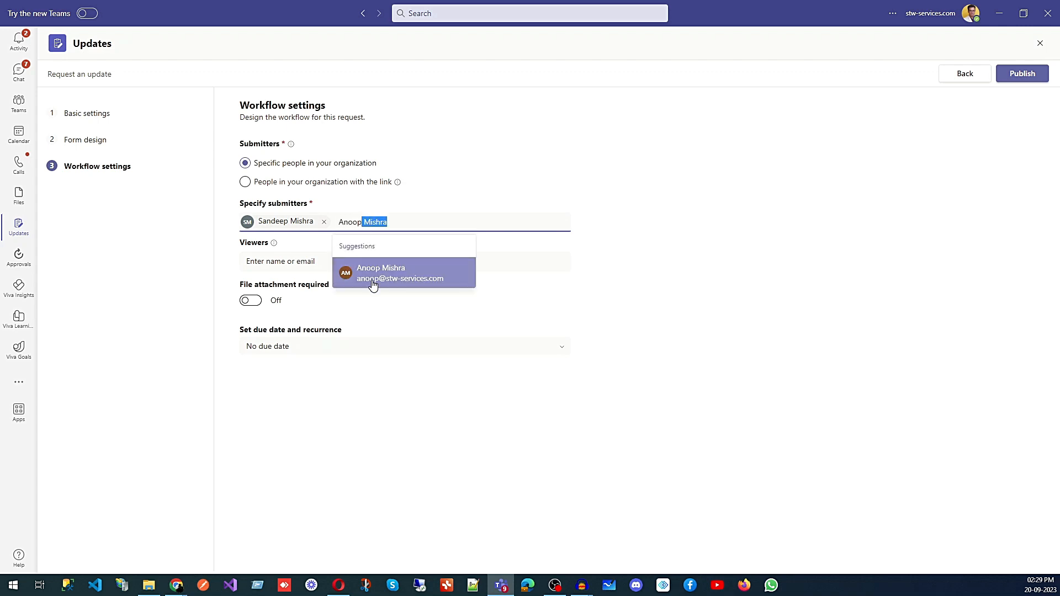
{"action": "left_click", "coordinate": [372, 283]}
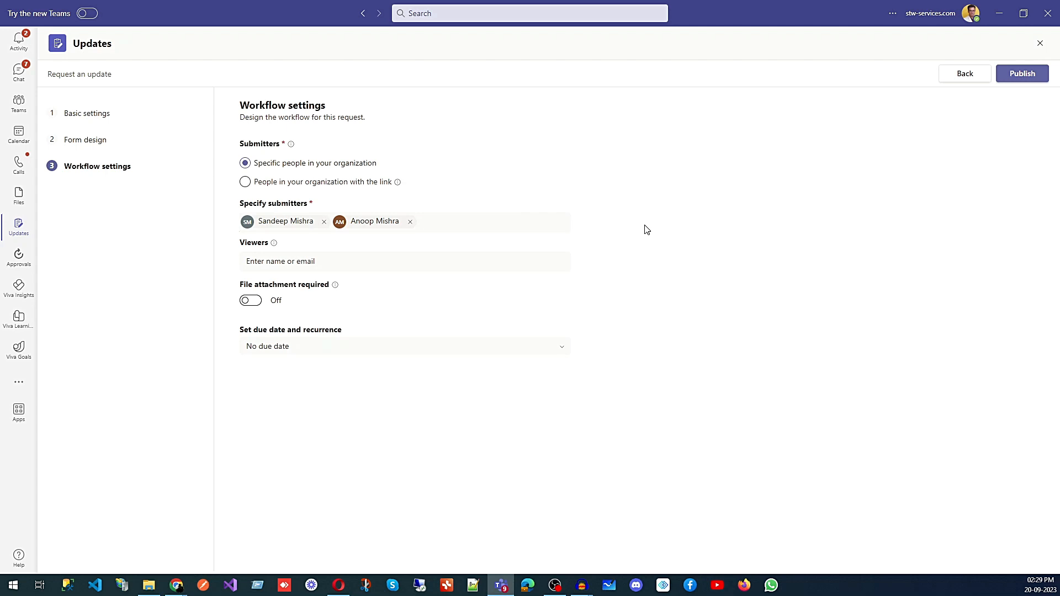
- Add one colleague as a viewer and require a file attachment with each update
{"action": "left_click", "coordinate": [256, 266]}
{"action": "type", "text": "sandeep"}
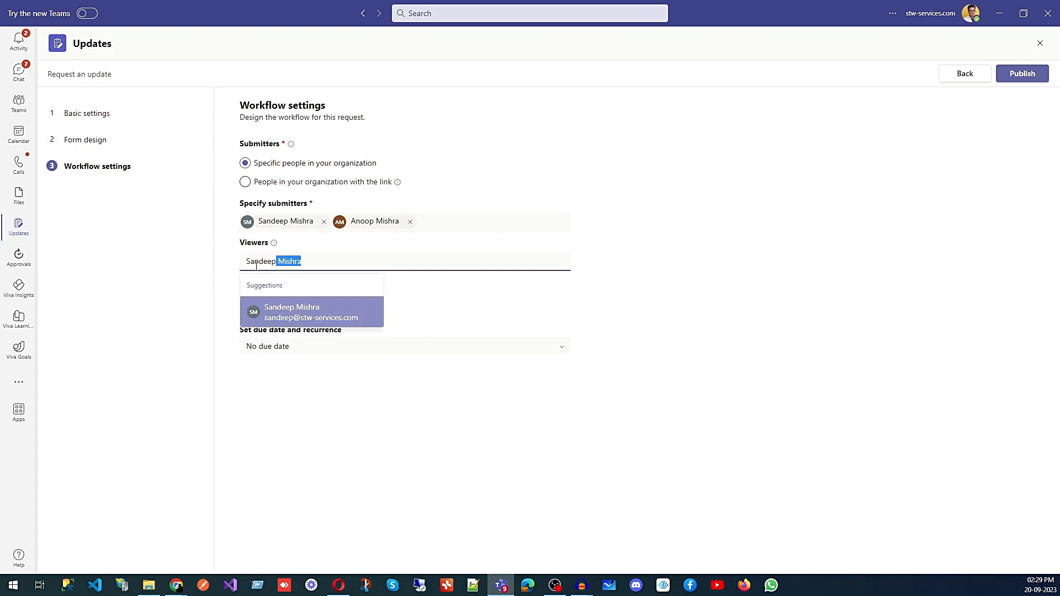
{"action": "left_click", "coordinate": [288, 319]}
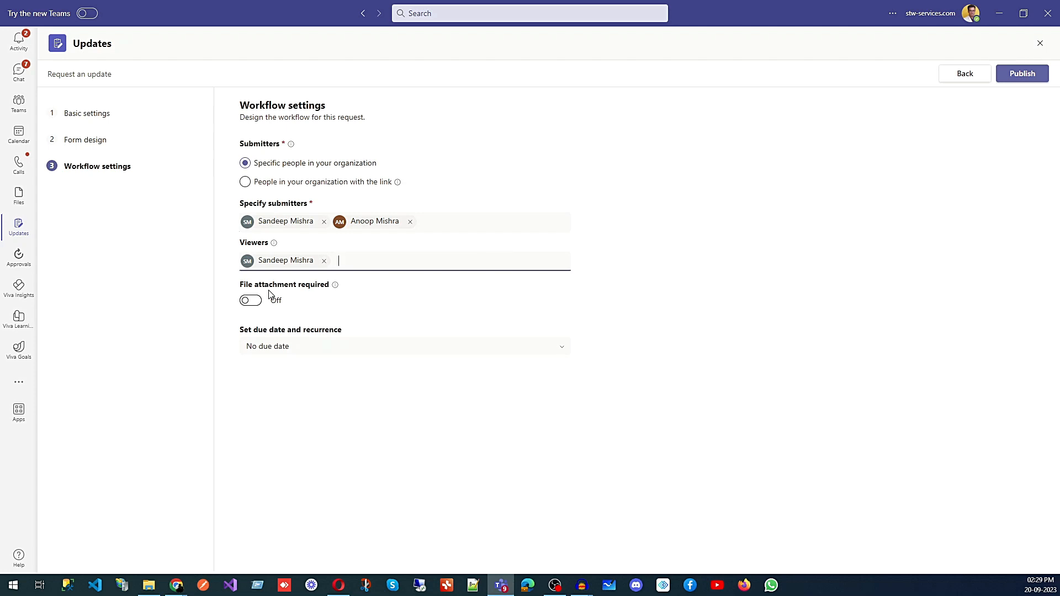
{"action": "left_click", "coordinate": [256, 305]}
{"action": "left_click", "coordinate": [291, 346]}
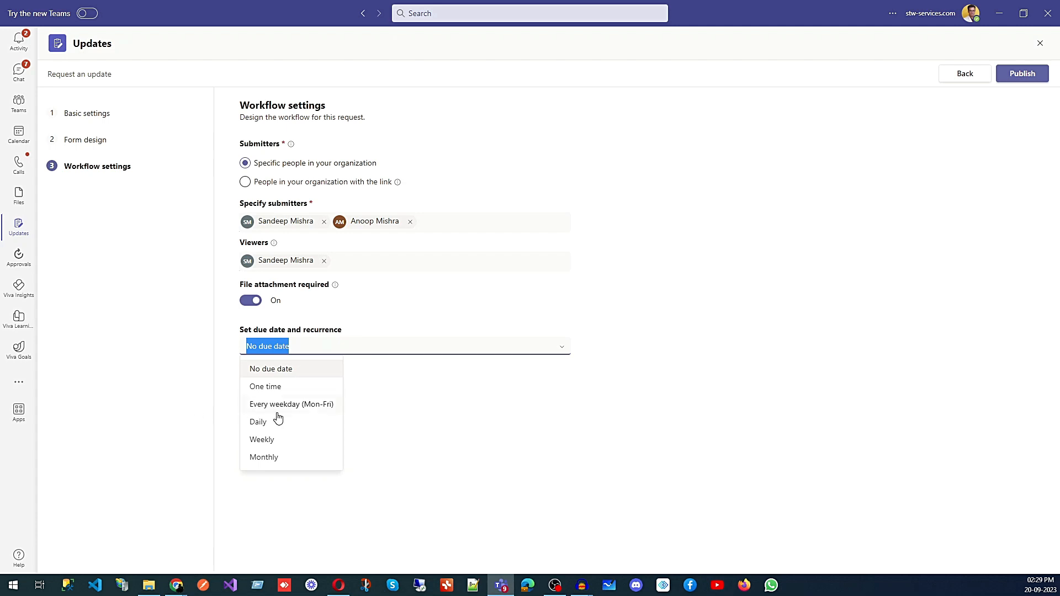
- Try weekly and then monthly due-date recurrences, abandoning both
{"action": "left_click", "coordinate": [271, 440]}
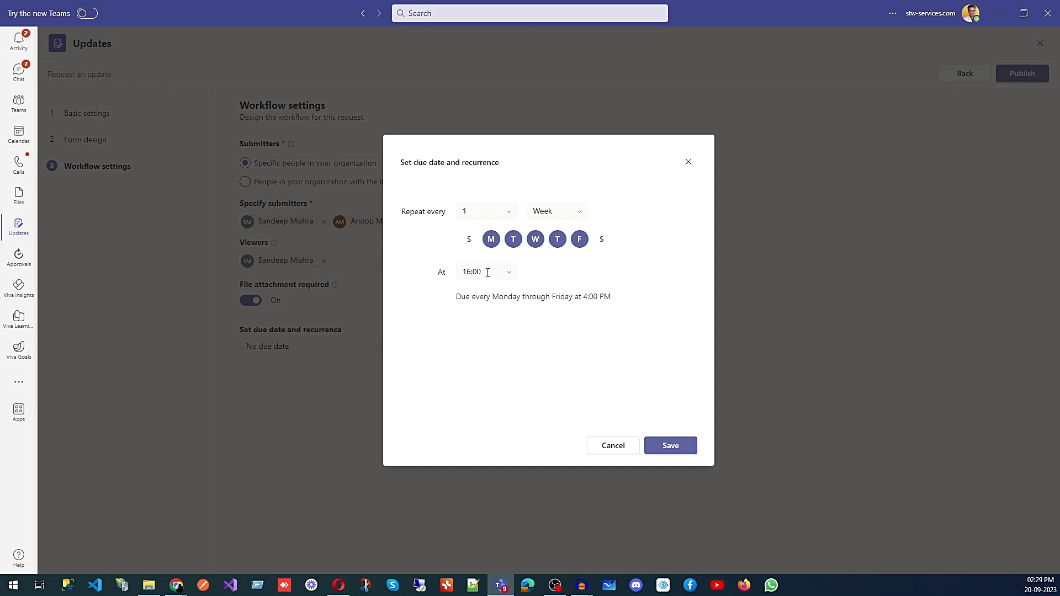
{"action": "left_click", "coordinate": [690, 163]}
{"action": "left_click", "coordinate": [299, 347]}
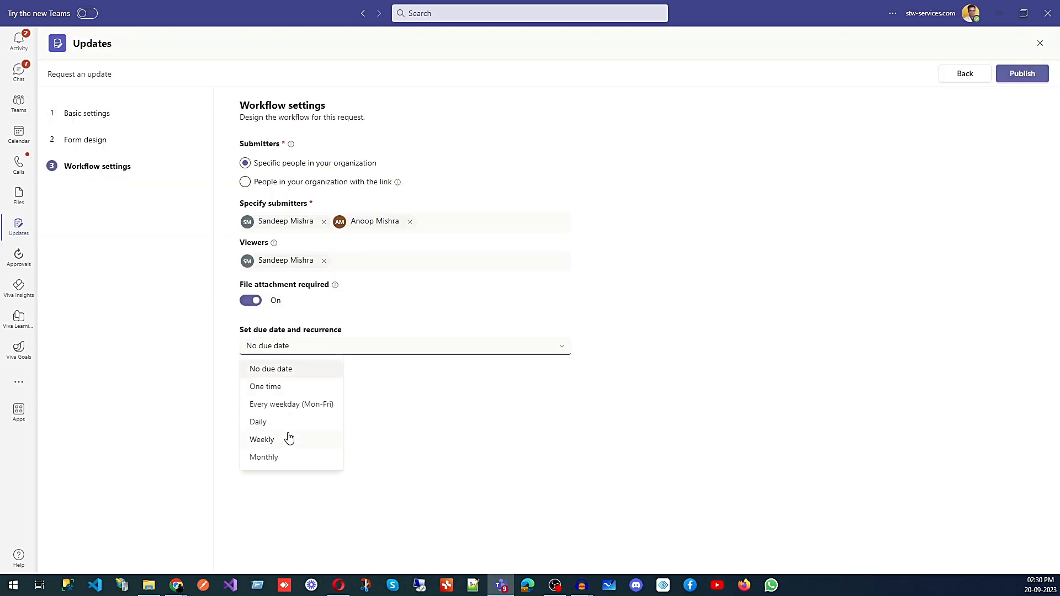
{"action": "left_click", "coordinate": [280, 456]}
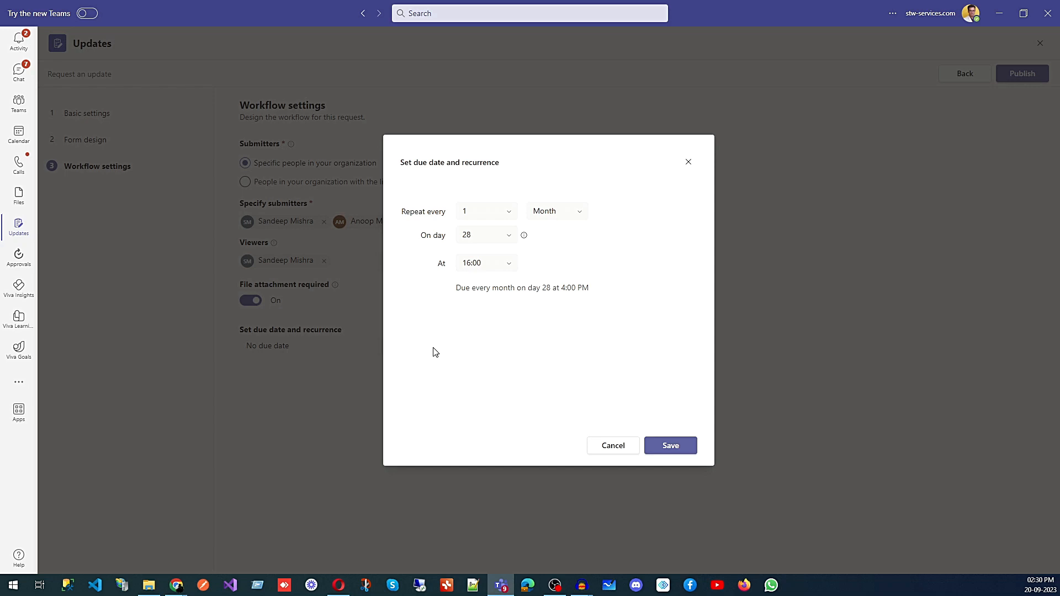
{"action": "left_click", "coordinate": [690, 163]}
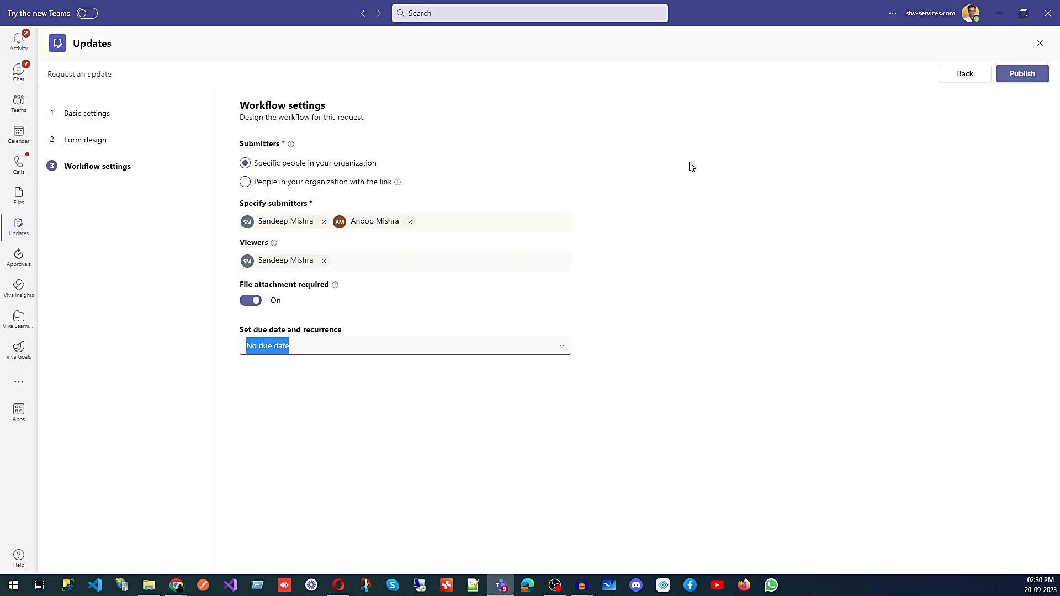
- Make the request due every day (1 Day) at 16:00, save, and publish it
{"action": "left_click", "coordinate": [562, 347]}
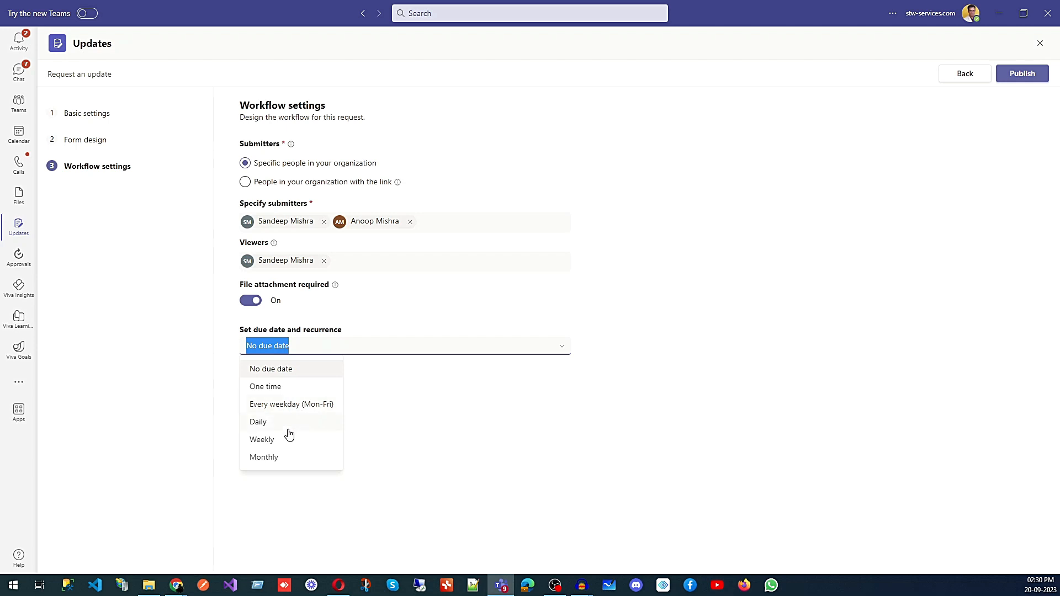
{"action": "left_click", "coordinate": [279, 427]}
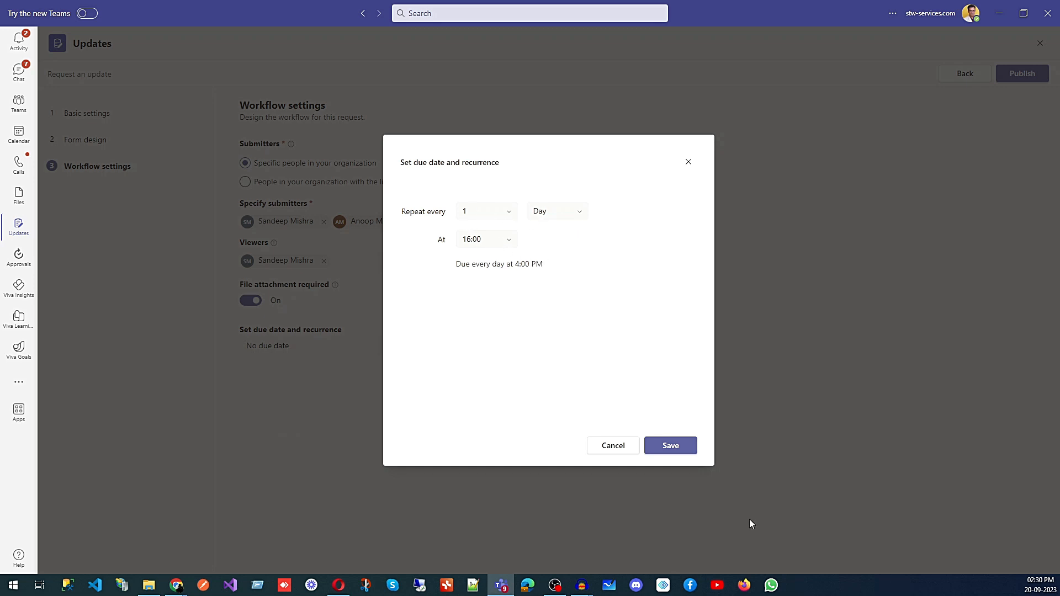
{"action": "left_click", "coordinate": [670, 446]}
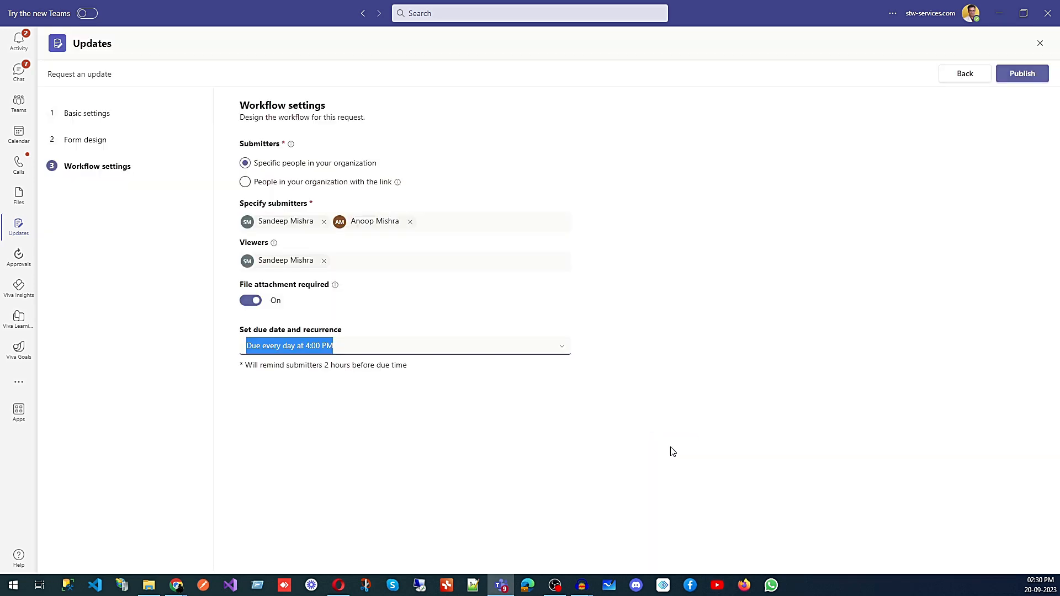
{"action": "left_click", "coordinate": [1023, 73]}
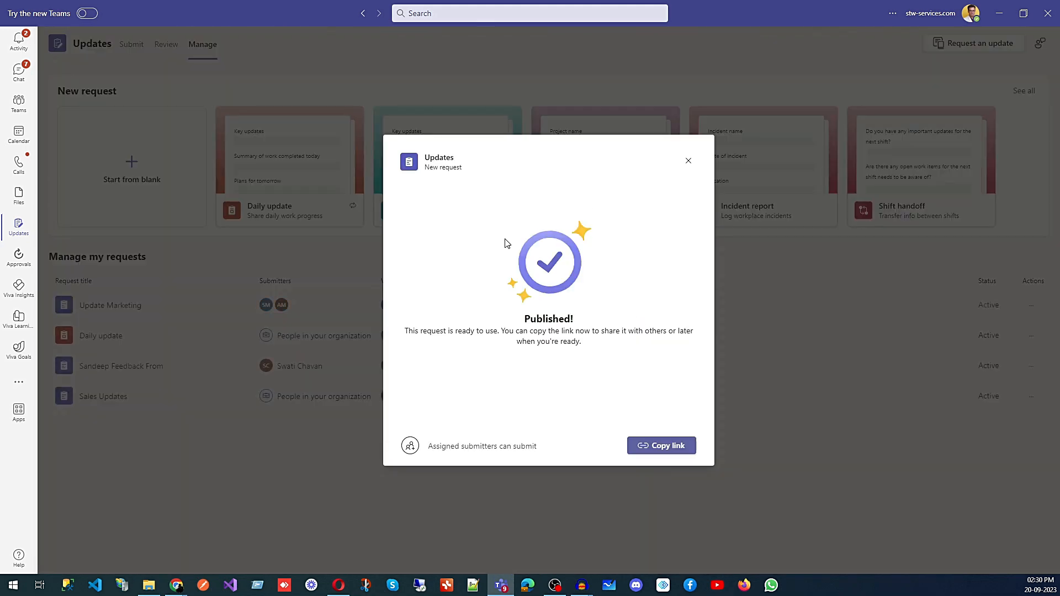
- Copy the published request's link and go to the Submit view
{"action": "left_click", "coordinate": [666, 447]}
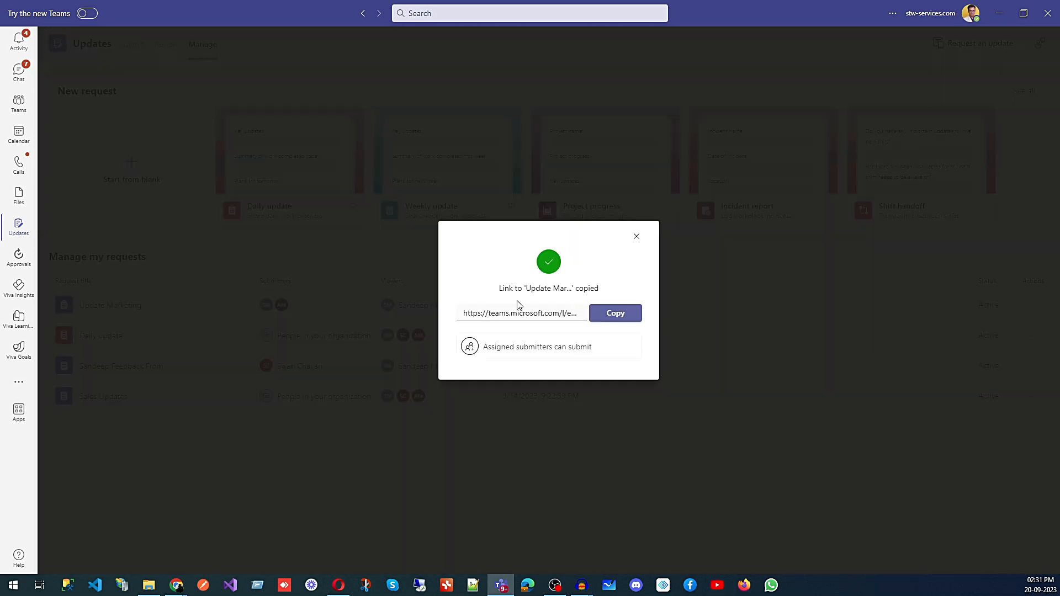
{"action": "left_click", "coordinate": [637, 237]}
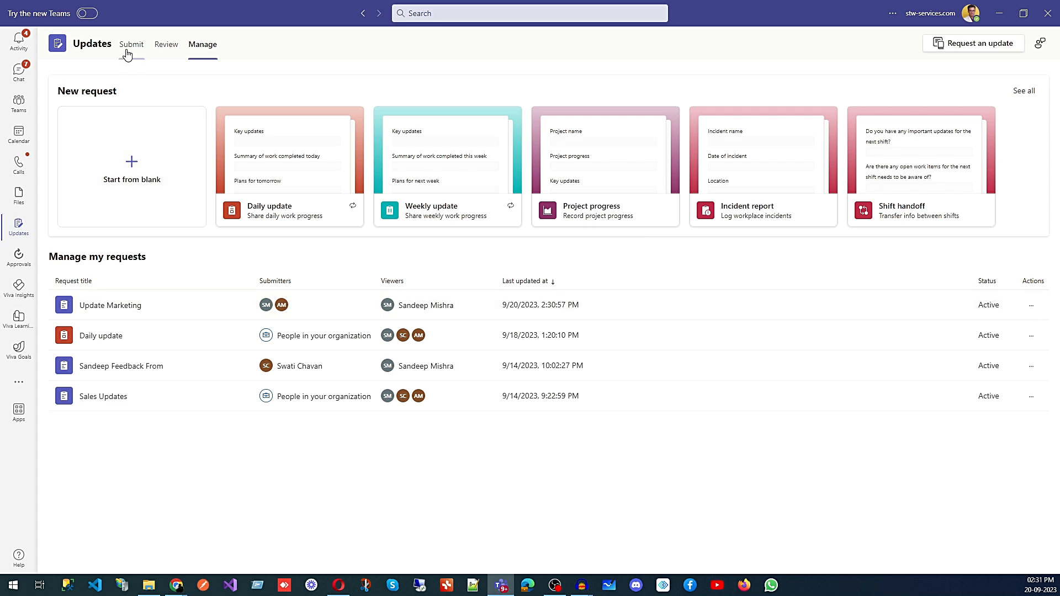
{"action": "left_click", "coordinate": [128, 50]}
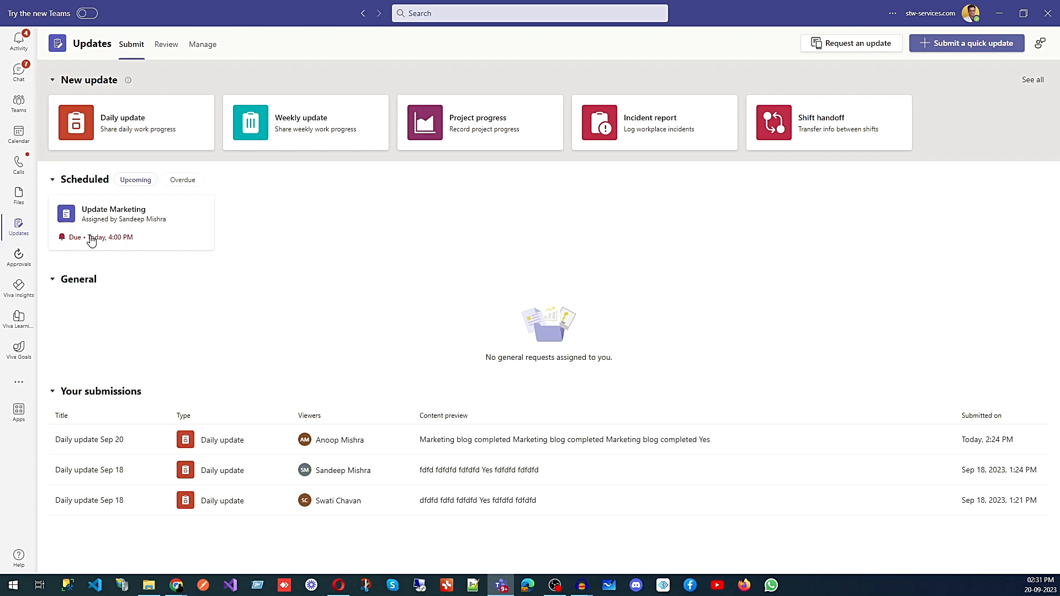
- Toggle the Scheduled filter between Overdue and Upcoming, ending on Upcoming
{"action": "left_click", "coordinate": [183, 182]}
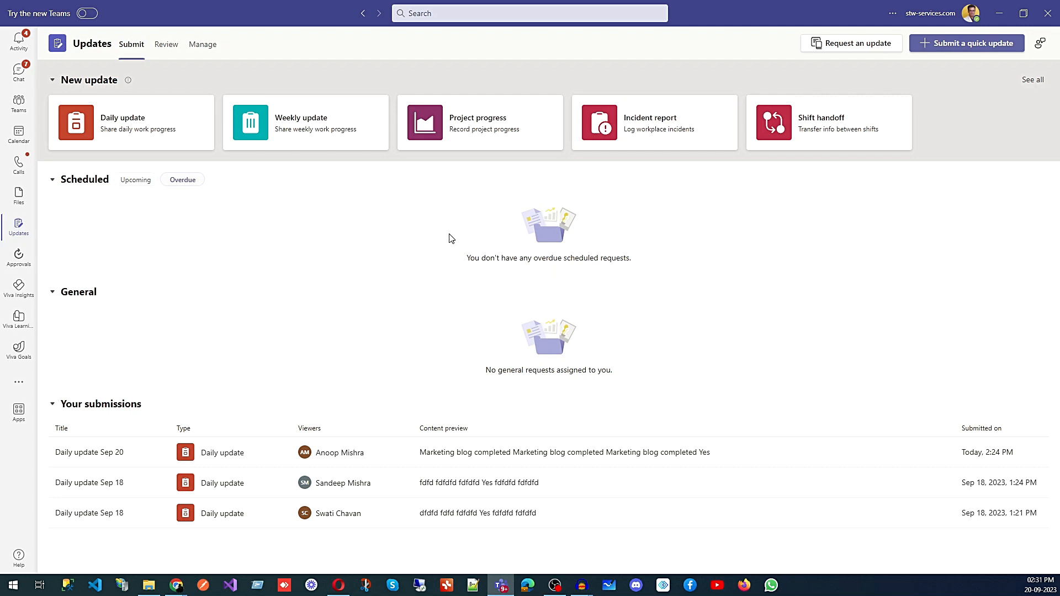
{"action": "left_click", "coordinate": [133, 182]}
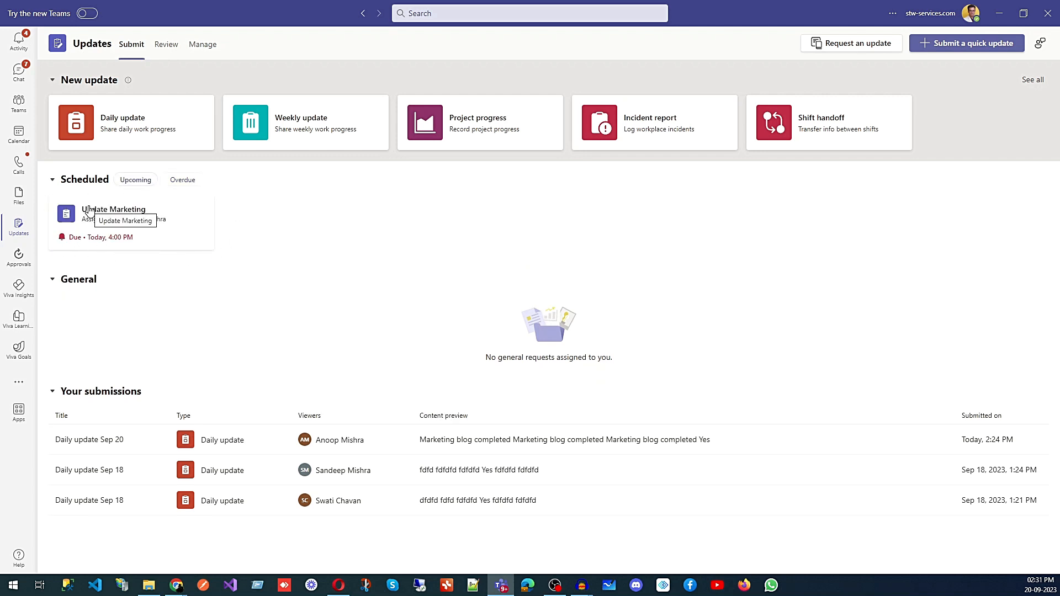
{"action": "left_click", "coordinate": [182, 180]}
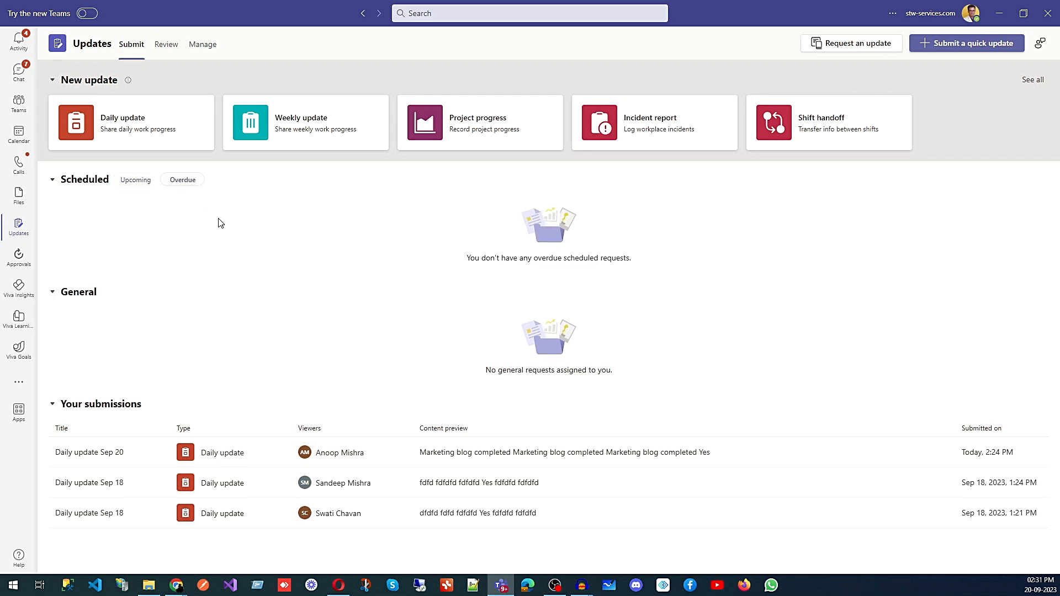
{"action": "left_click", "coordinate": [136, 181]}
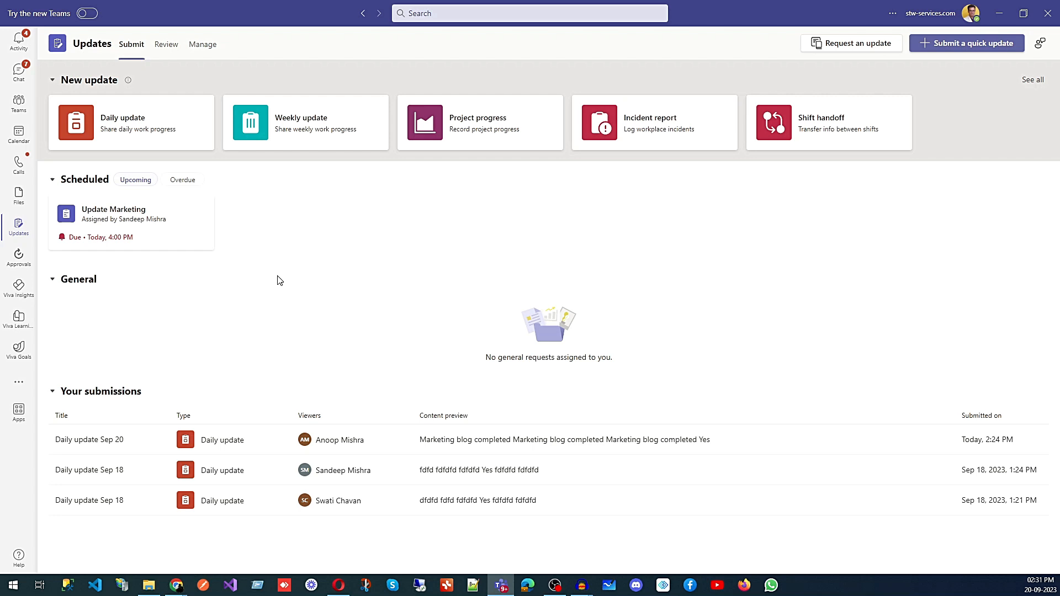
- In the Update Marketing request, enter 2 postings, 500 total views and the comment 'Nothing'
{"action": "left_click", "coordinate": [112, 218]}
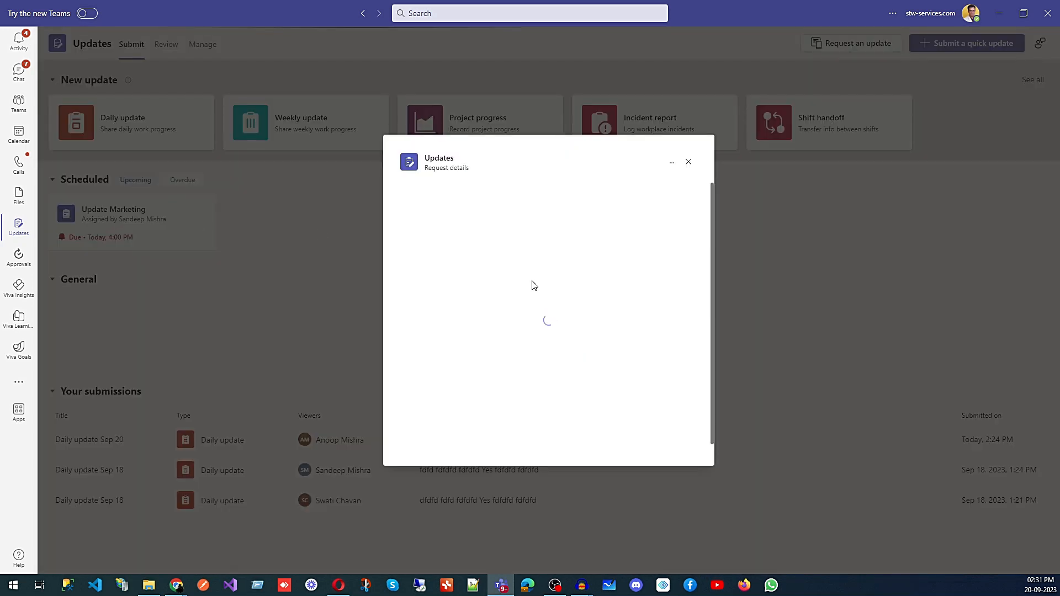
{"action": "left_click", "coordinate": [513, 308]}
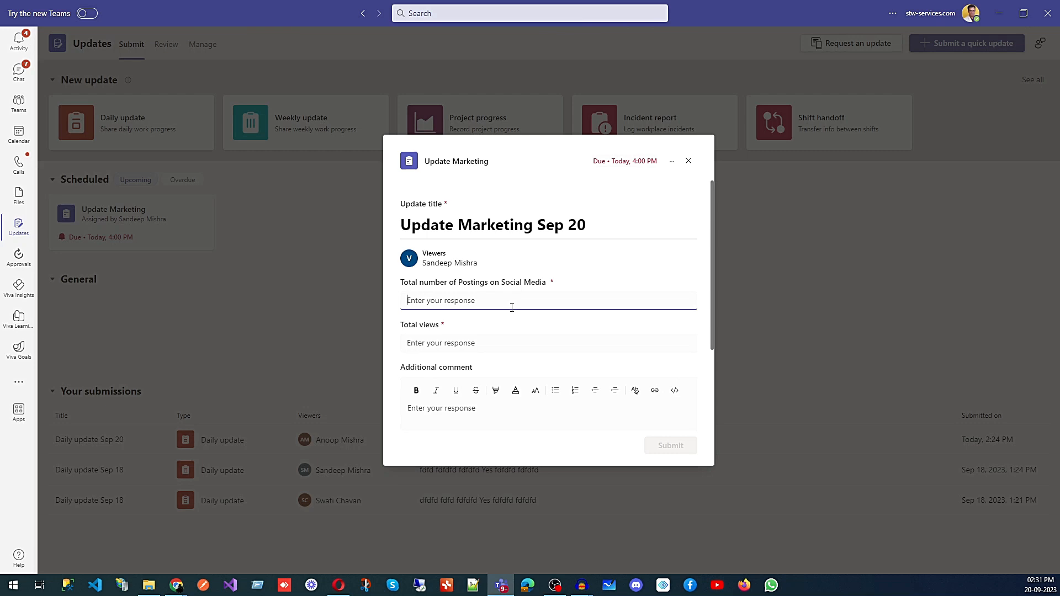
{"action": "type", "text": "2"}
{"action": "left_click", "coordinate": [470, 345]}
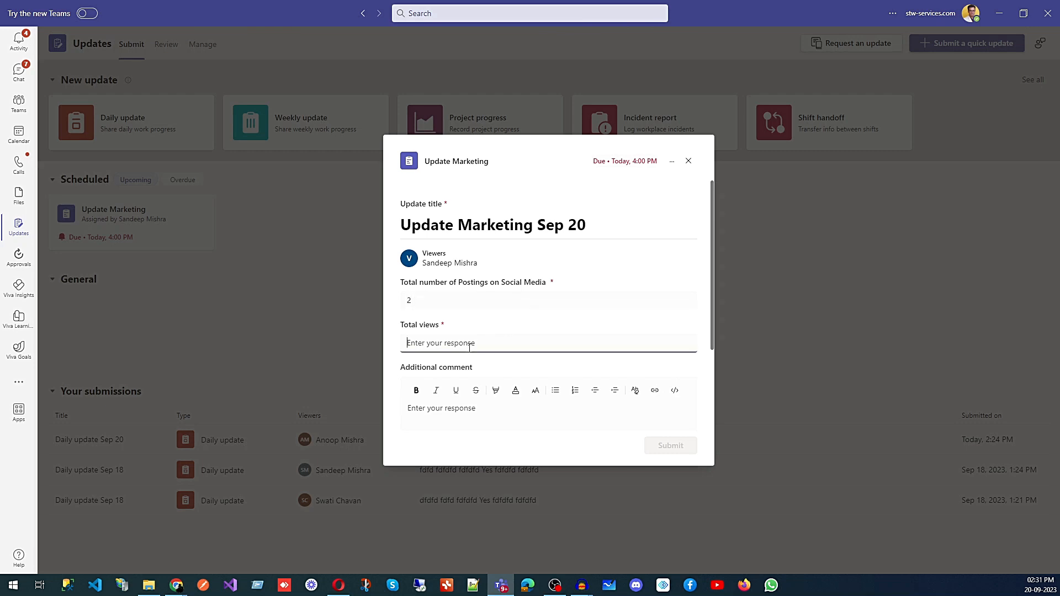
{"action": "type", "text": "500"}
{"action": "left_click", "coordinate": [451, 412]}
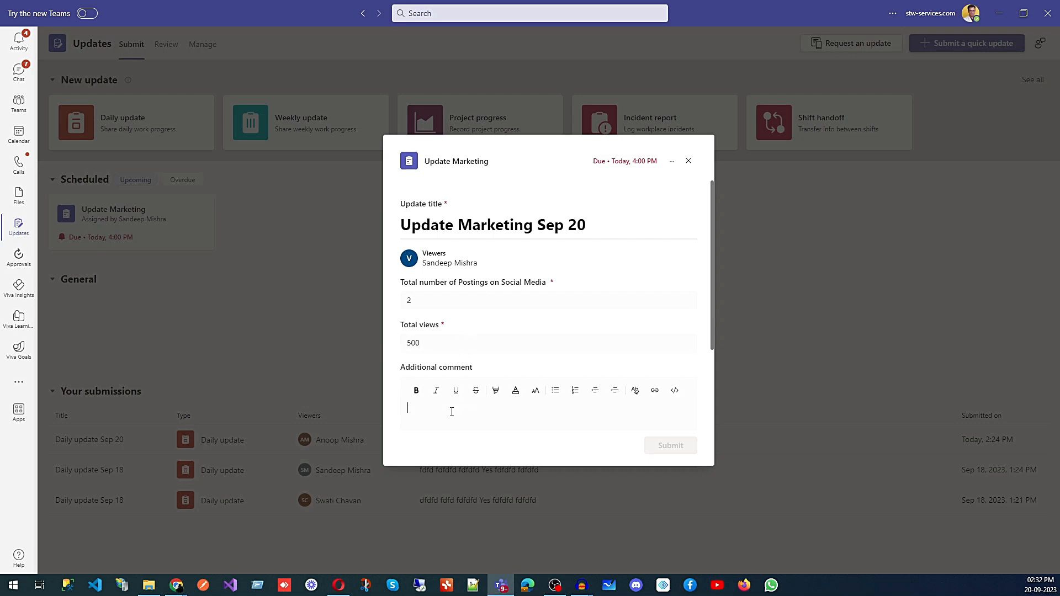
{"action": "type", "text": "Nothing"}
- Attach Content Using ChatGTP.pptx from the computer and submit the response
{"action": "scroll", "coordinate": [481, 307], "scroll_direction": "down", "scroll_amount": 2}
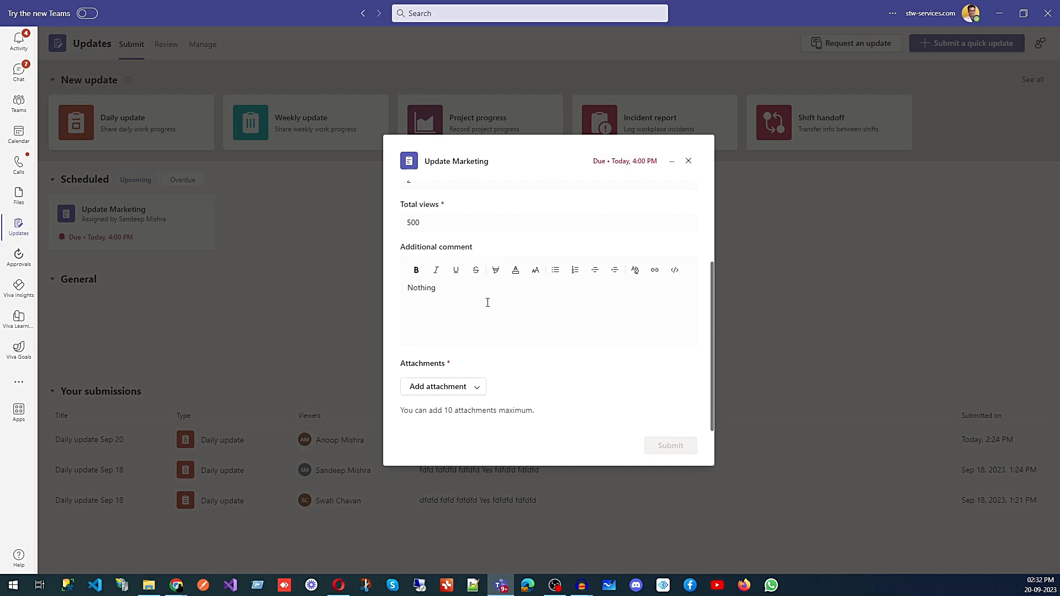
{"action": "left_click", "coordinate": [472, 389]}
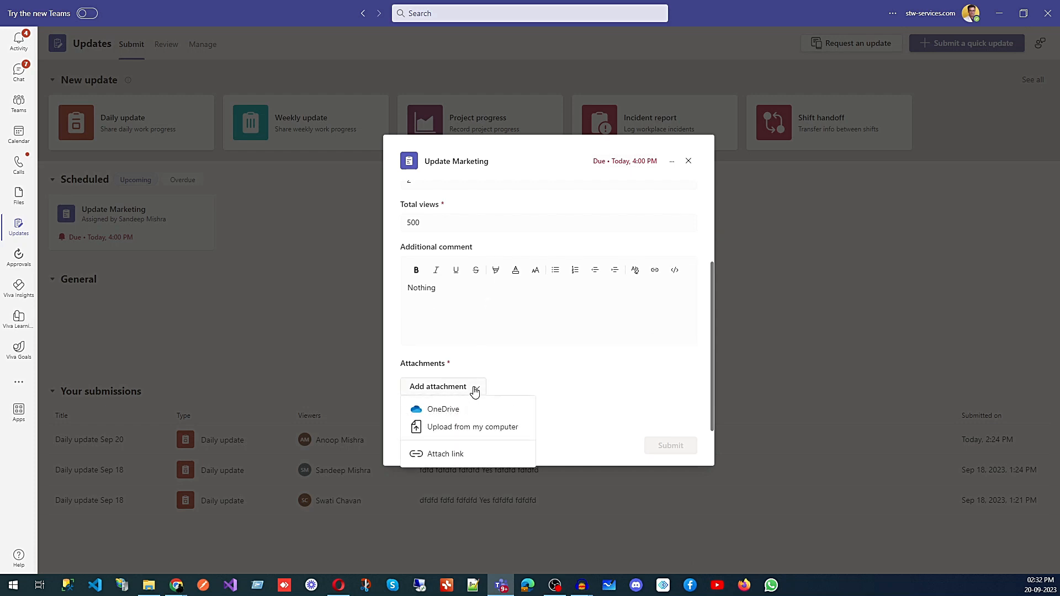
{"action": "left_click", "coordinate": [469, 435]}
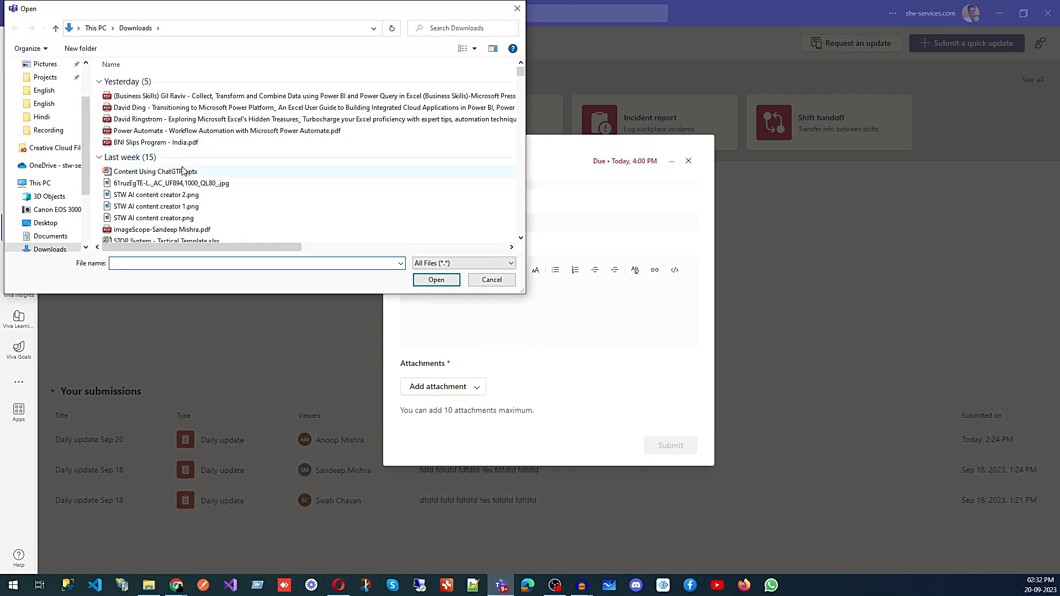
{"action": "left_click", "coordinate": [183, 171]}
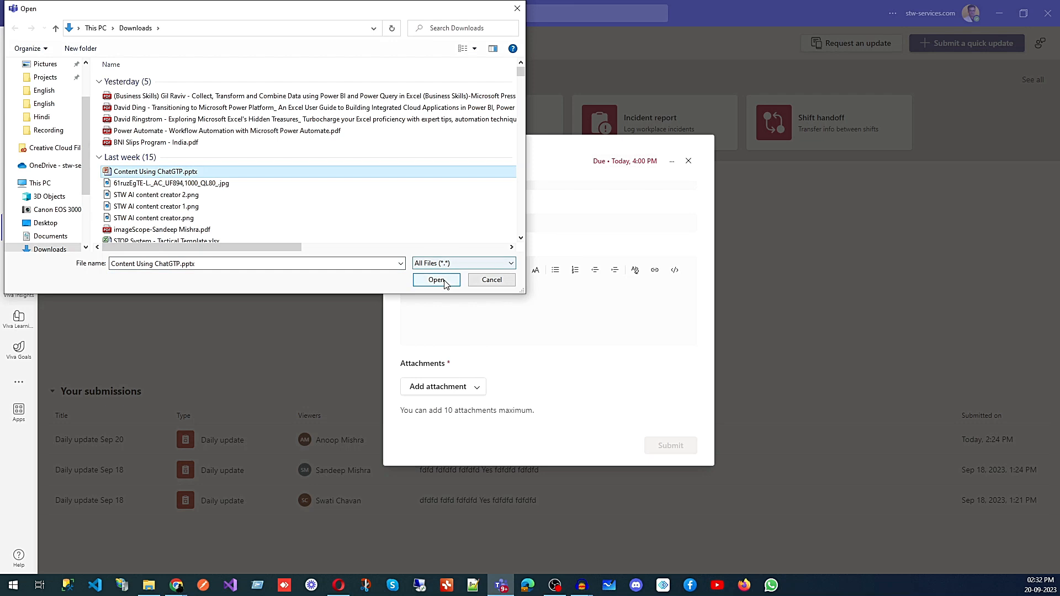
{"action": "left_click", "coordinate": [445, 282]}
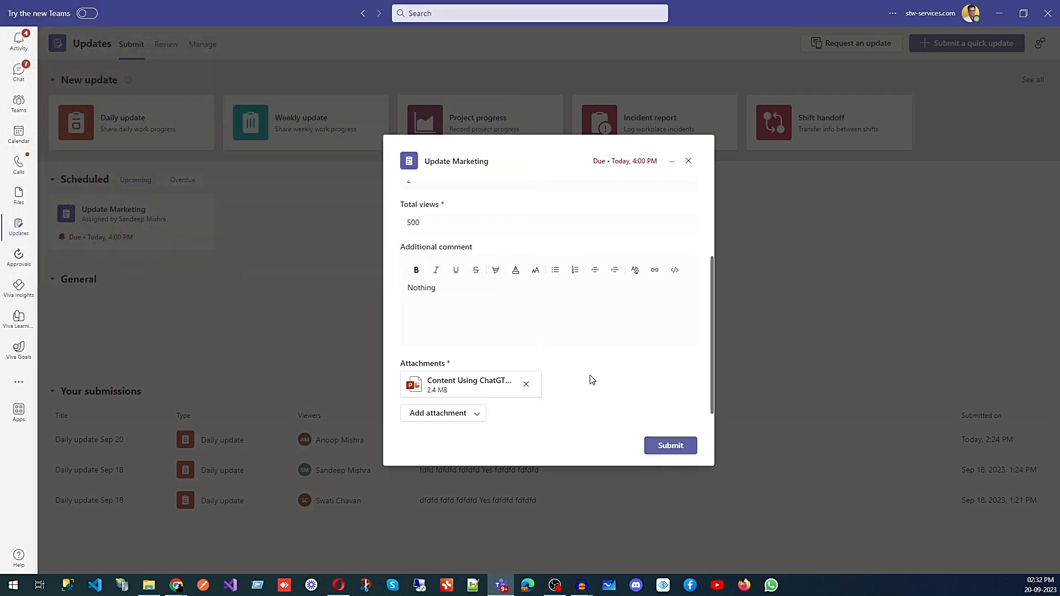
{"action": "left_click", "coordinate": [672, 446]}
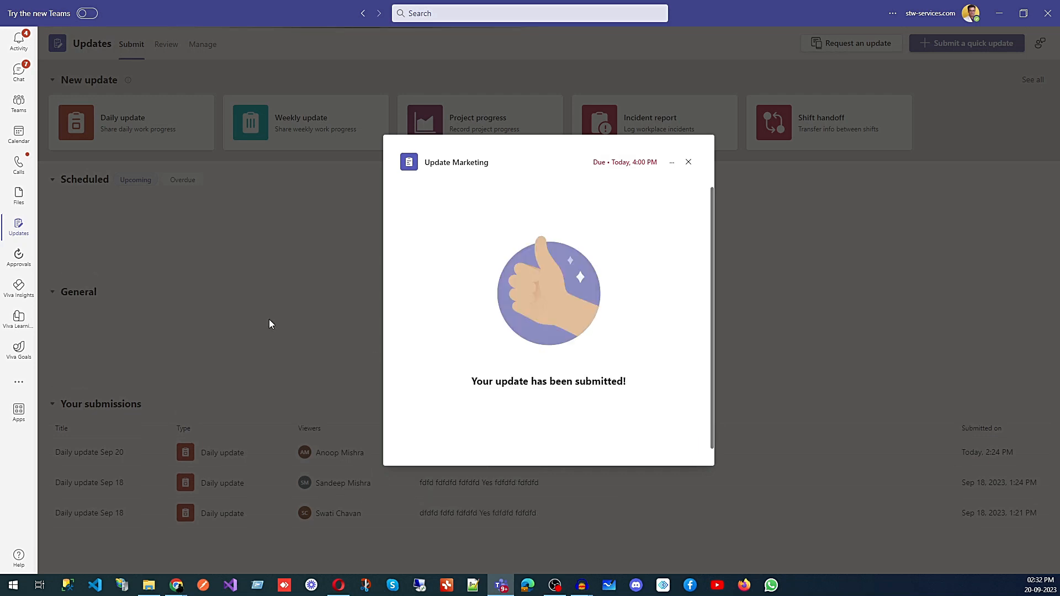
{"action": "left_click", "coordinate": [688, 162]}
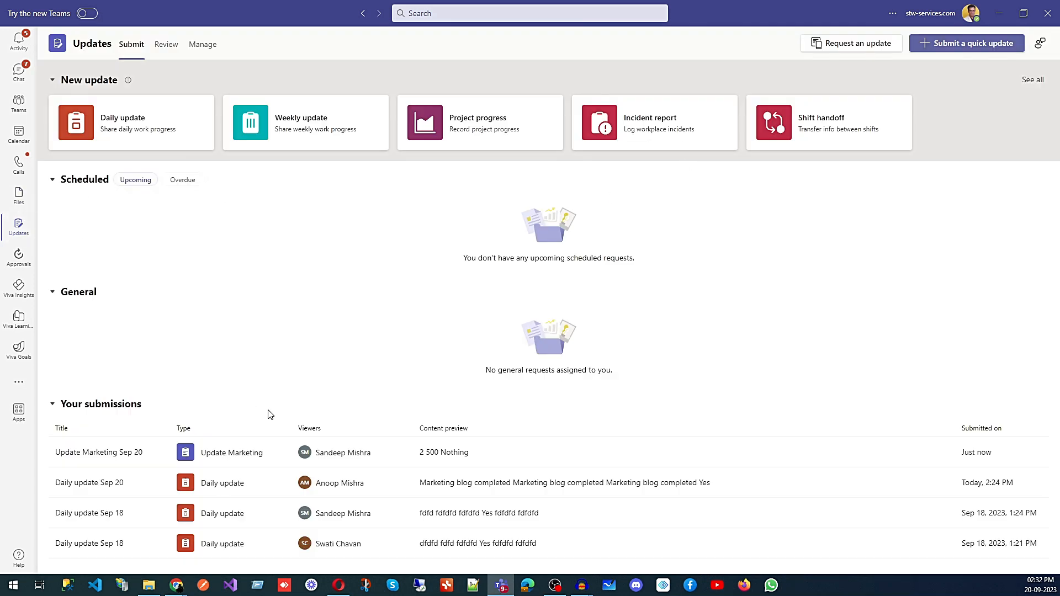
- In Review, open the Update Marketing Sep 20 submission, like it, then close it
{"action": "left_click", "coordinate": [165, 47]}
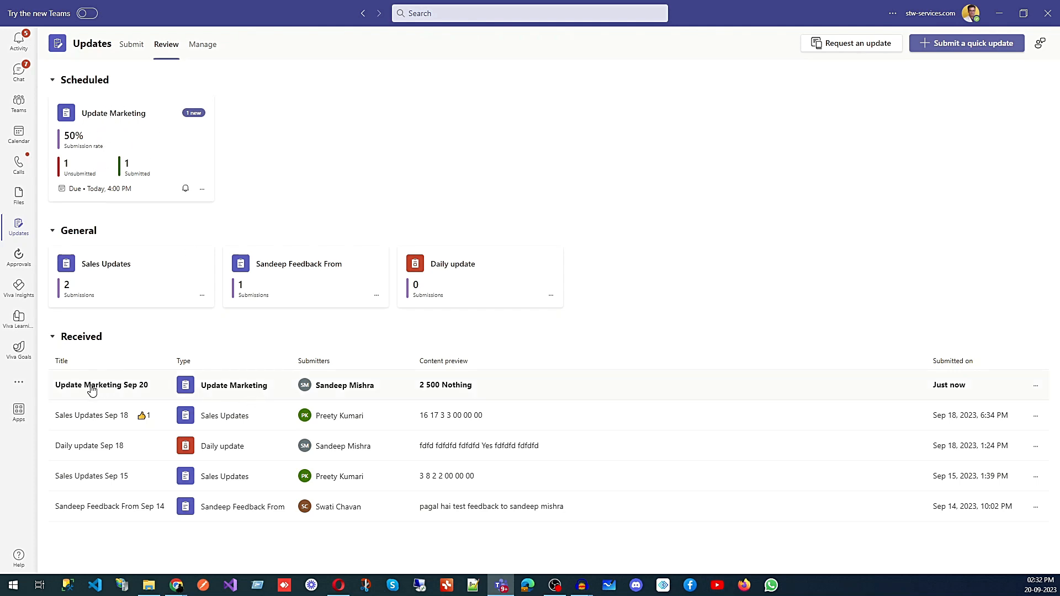
{"action": "left_click", "coordinate": [217, 386]}
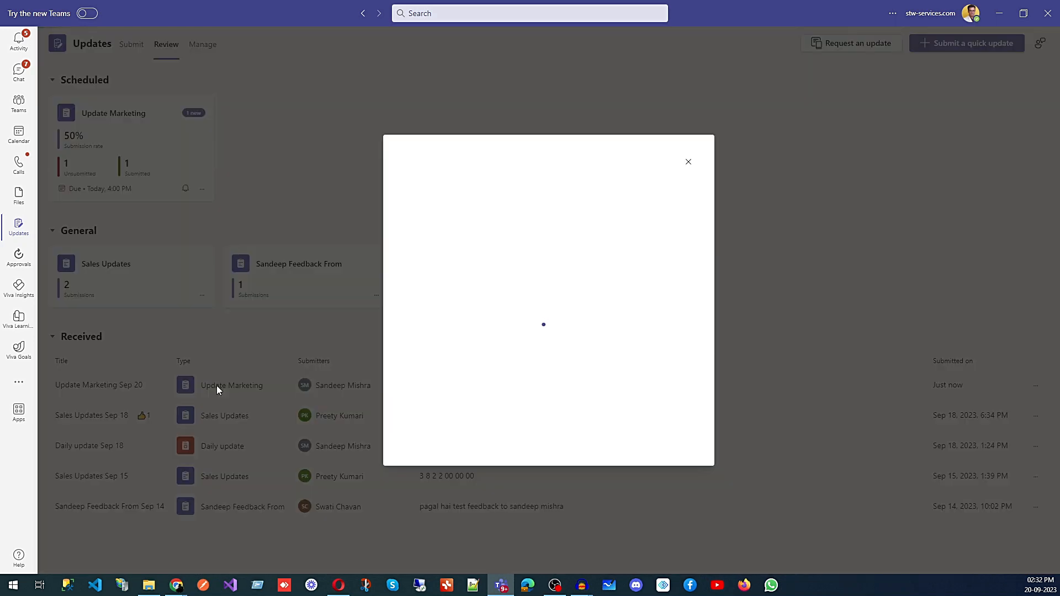
{"action": "scroll", "coordinate": [500, 260], "scroll_direction": "down", "scroll_amount": 1}
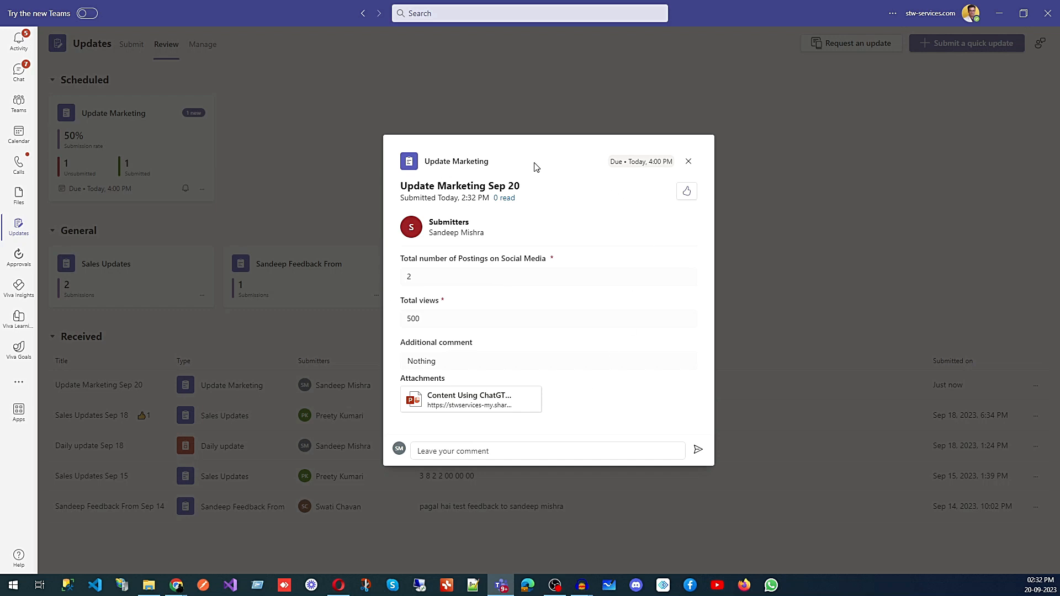
{"action": "left_click", "coordinate": [687, 193]}
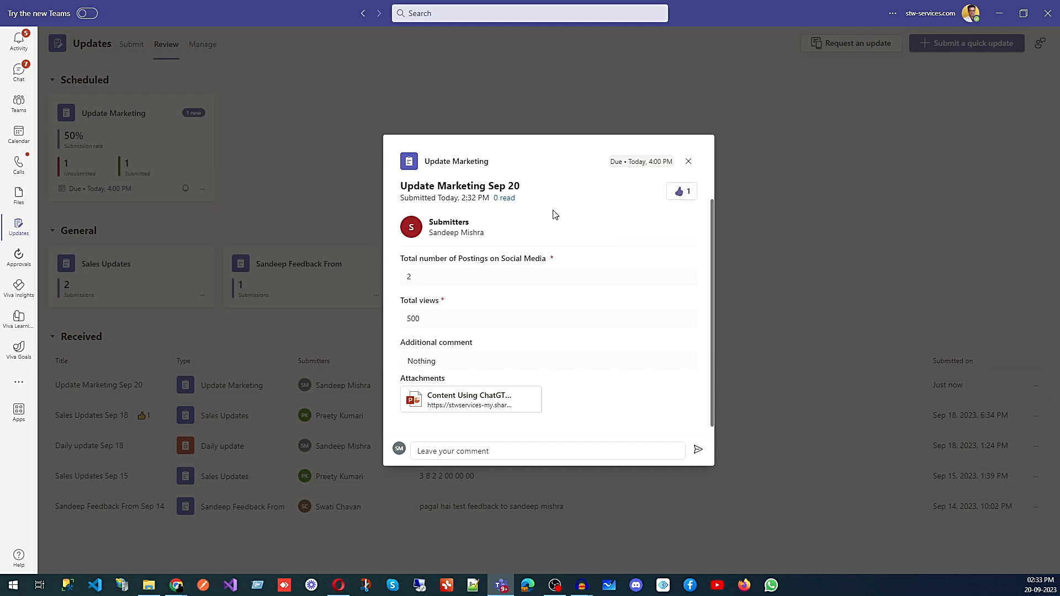
{"action": "left_click", "coordinate": [447, 450]}
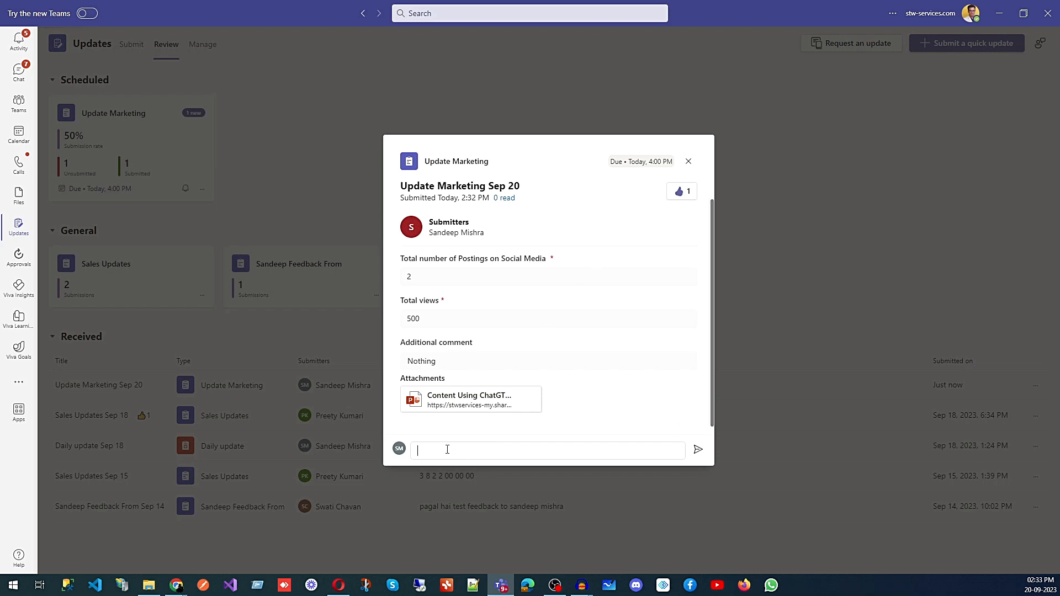
{"action": "left_click", "coordinate": [688, 163]}
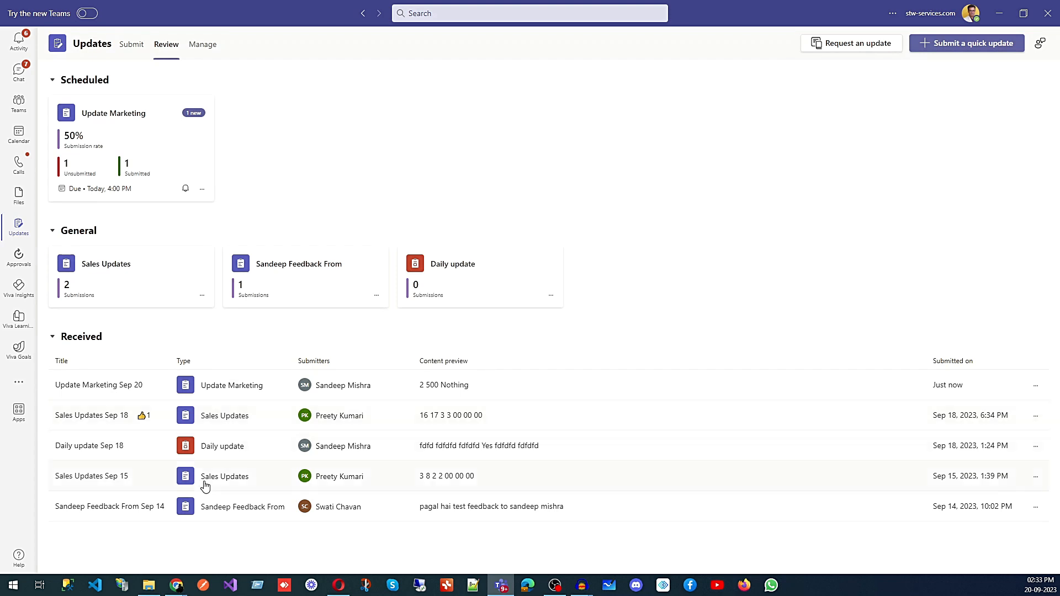
- Cycle through the Submit, Review and Manage tabs, ending back on Submit
{"action": "left_click", "coordinate": [132, 50]}
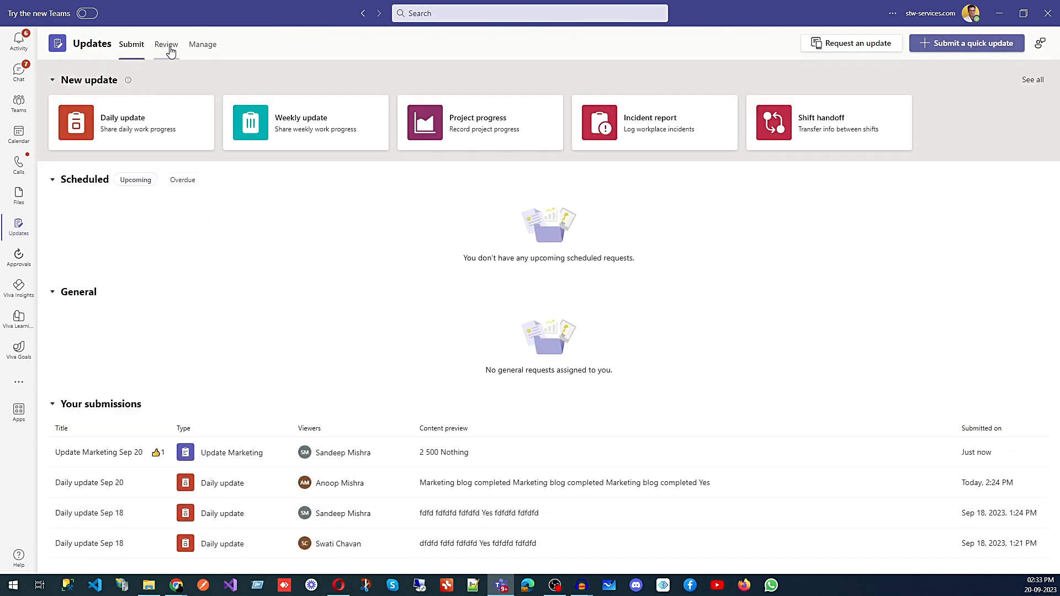
{"action": "left_click", "coordinate": [169, 48]}
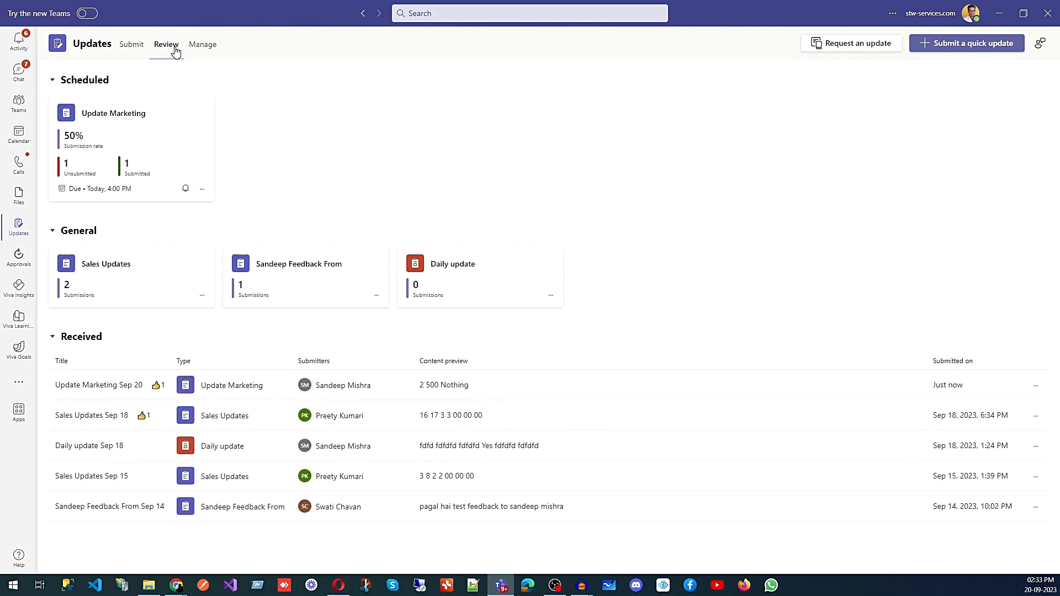
{"action": "left_click", "coordinate": [202, 50]}
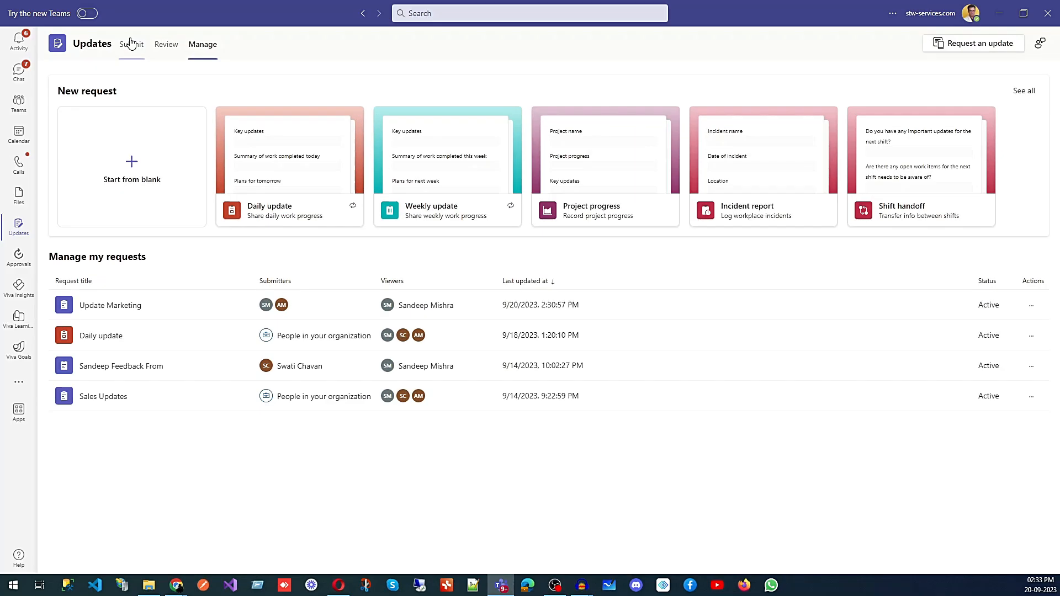
{"action": "left_click", "coordinate": [127, 45]}
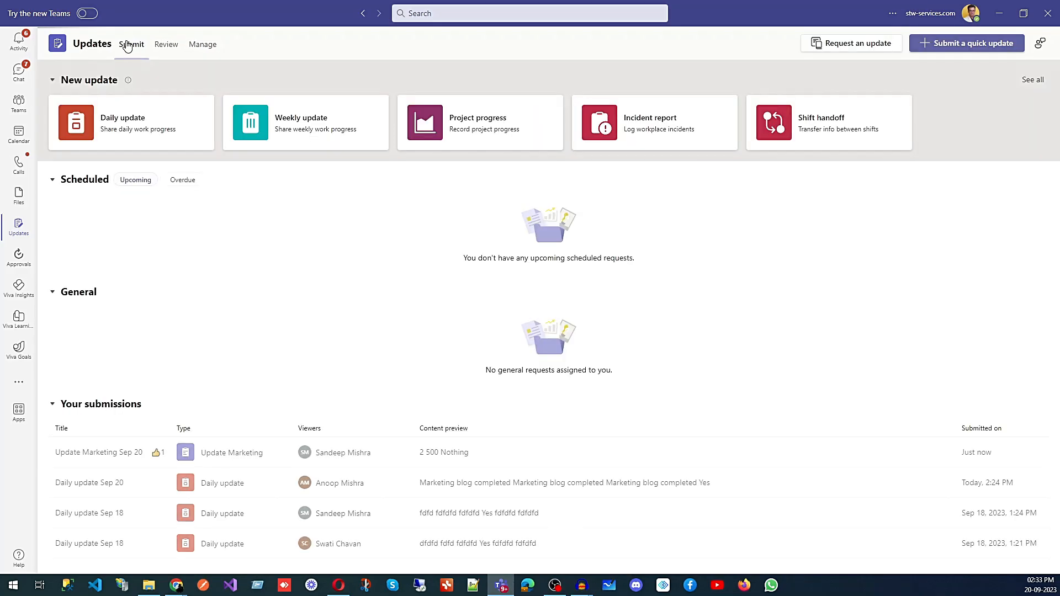
- Start a new request from the Daily update template and advance to workflow settings
{"action": "left_click", "coordinate": [855, 50]}
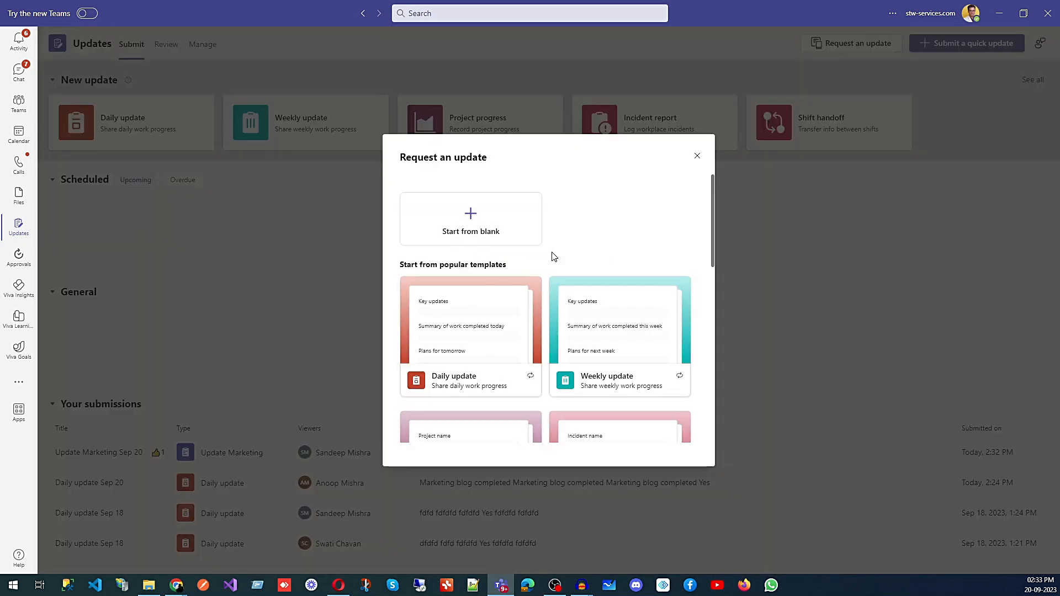
{"action": "scroll", "coordinate": [551, 256], "scroll_direction": "down", "scroll_amount": 2}
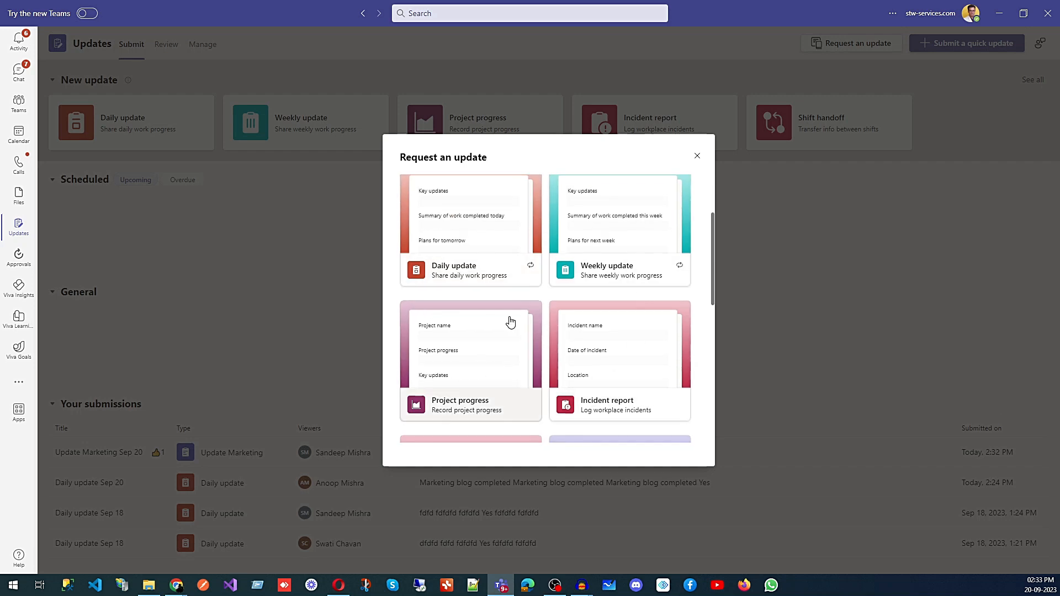
{"action": "scroll", "coordinate": [508, 319], "scroll_direction": "up", "scroll_amount": 1}
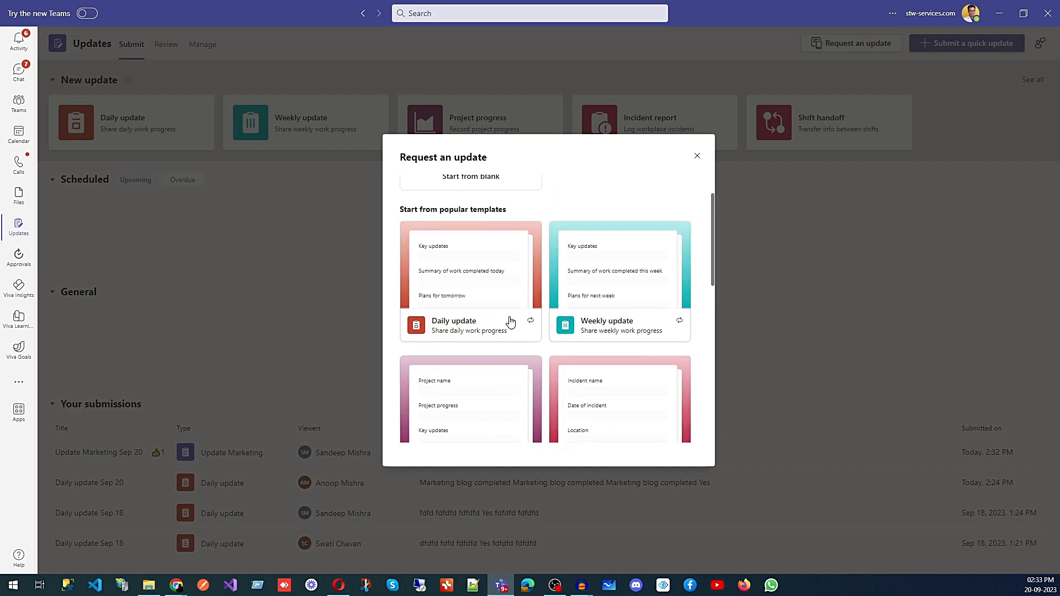
{"action": "left_click", "coordinate": [475, 331]}
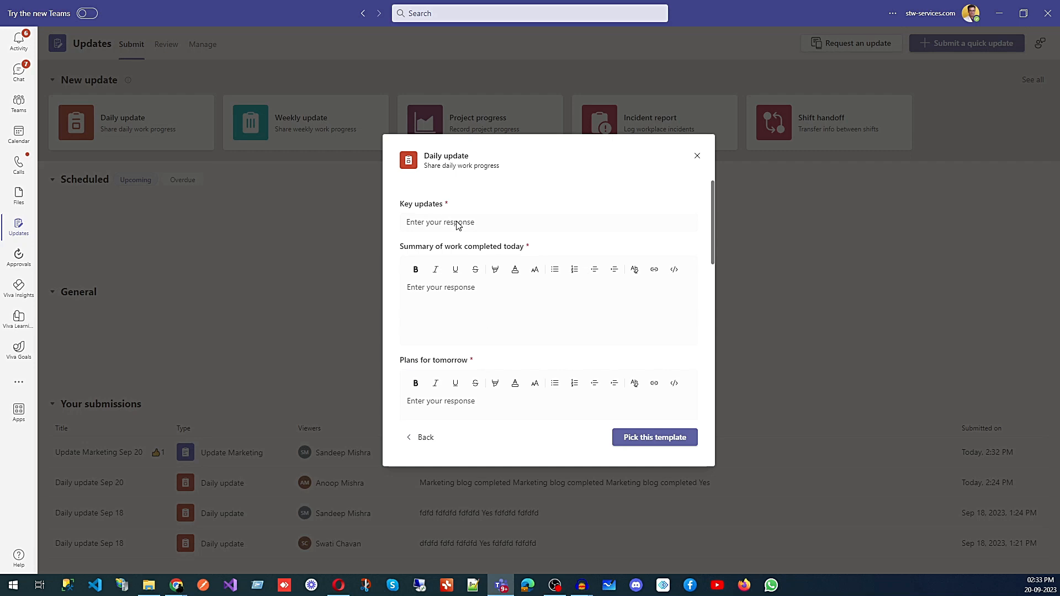
{"action": "scroll", "coordinate": [459, 229], "scroll_direction": "down", "scroll_amount": 5}
{"action": "scroll", "coordinate": [464, 238], "scroll_direction": "up", "scroll_amount": 5}
{"action": "left_click", "coordinate": [655, 440]}
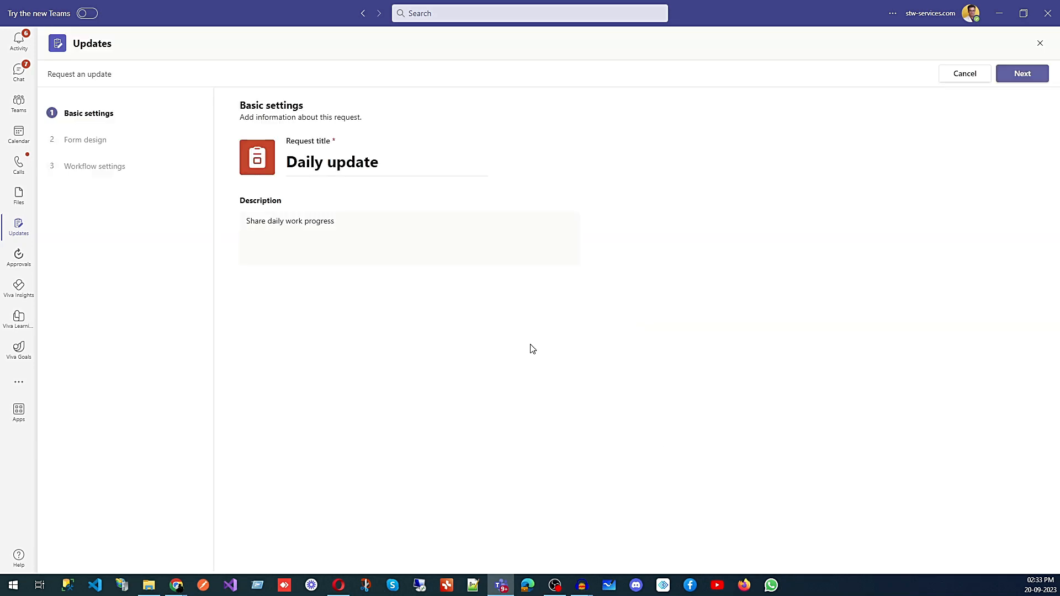
{"action": "left_click", "coordinate": [1032, 78]}
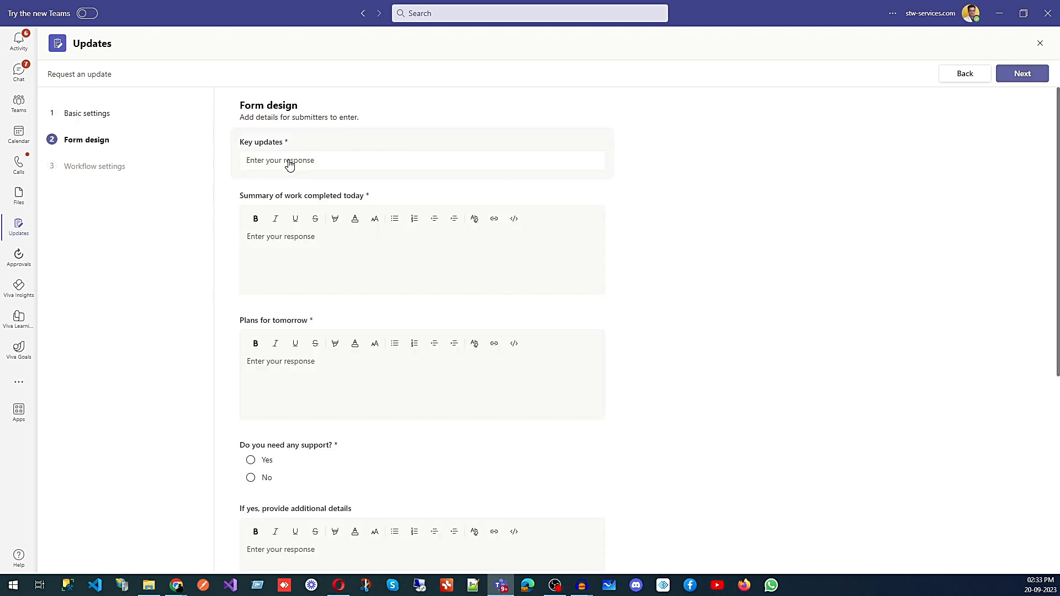
{"action": "left_click", "coordinate": [1006, 79]}
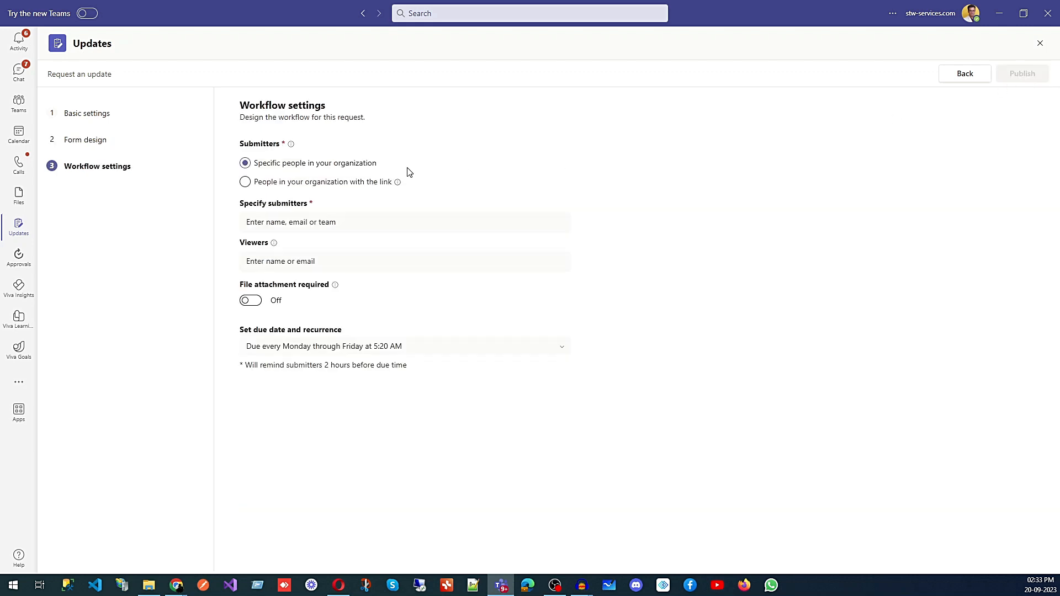
- Add a colleague as submitter, leave attachments not required, and publish the request
{"action": "left_click", "coordinate": [283, 224]}
{"action": "type", "text": "anoop"}
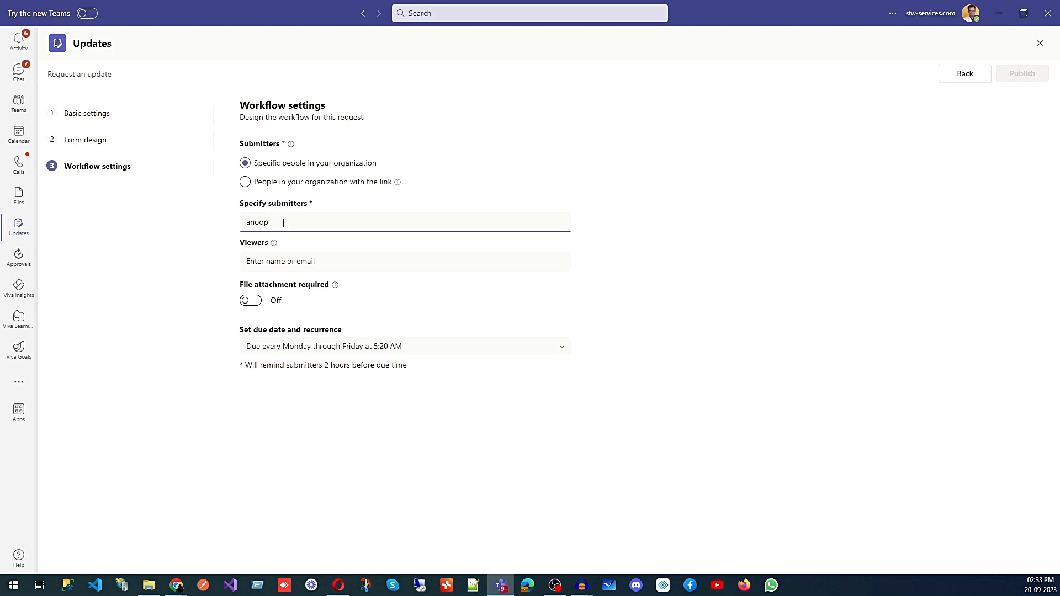
{"action": "left_click", "coordinate": [315, 279]}
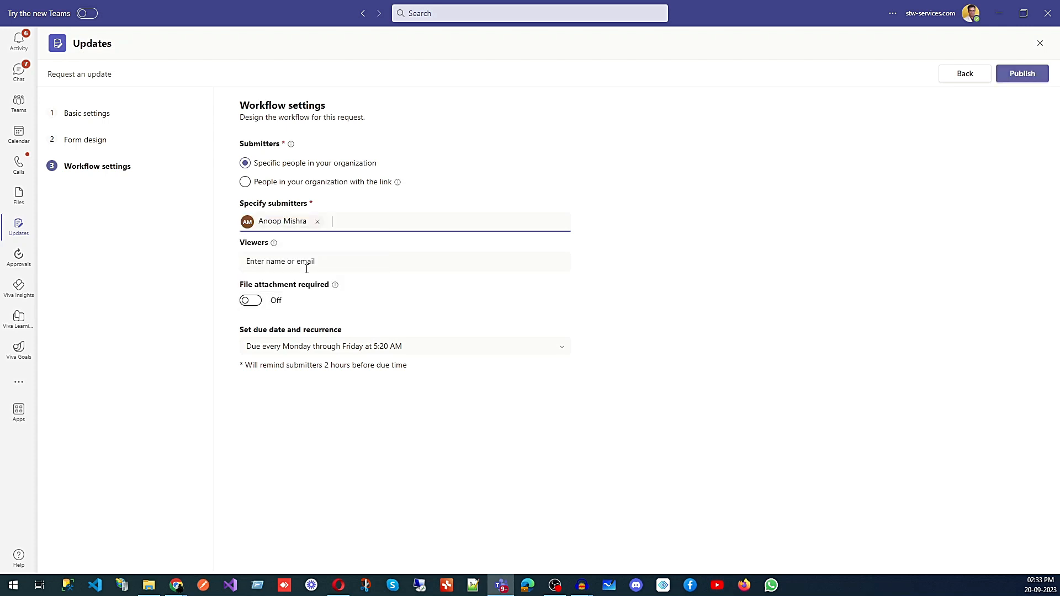
{"action": "left_click", "coordinate": [256, 307]}
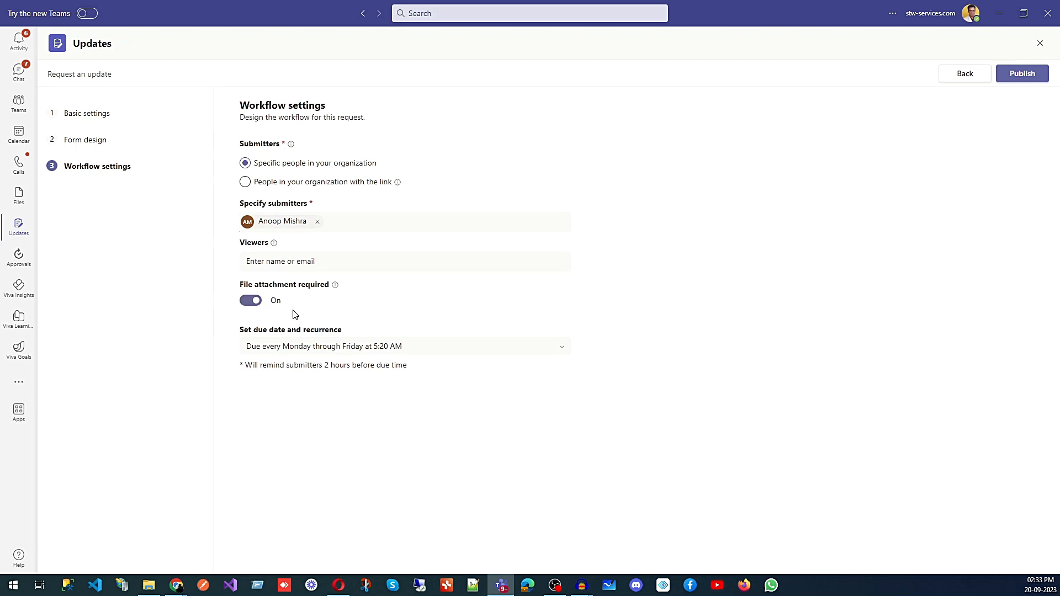
{"action": "left_click", "coordinate": [246, 303]}
{"action": "left_click", "coordinate": [1031, 77]}
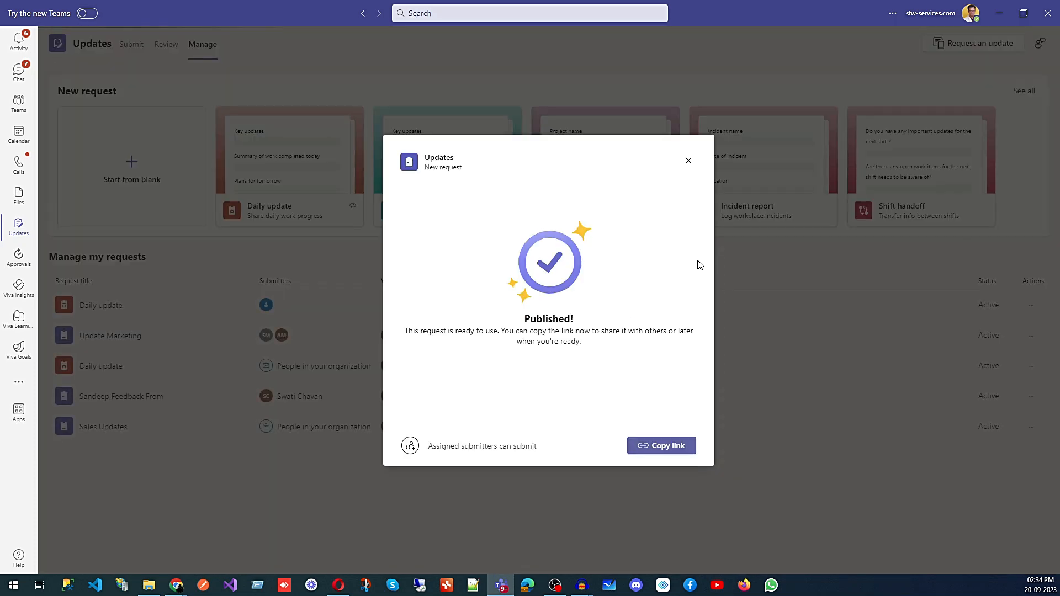
{"action": "left_click", "coordinate": [689, 161]}
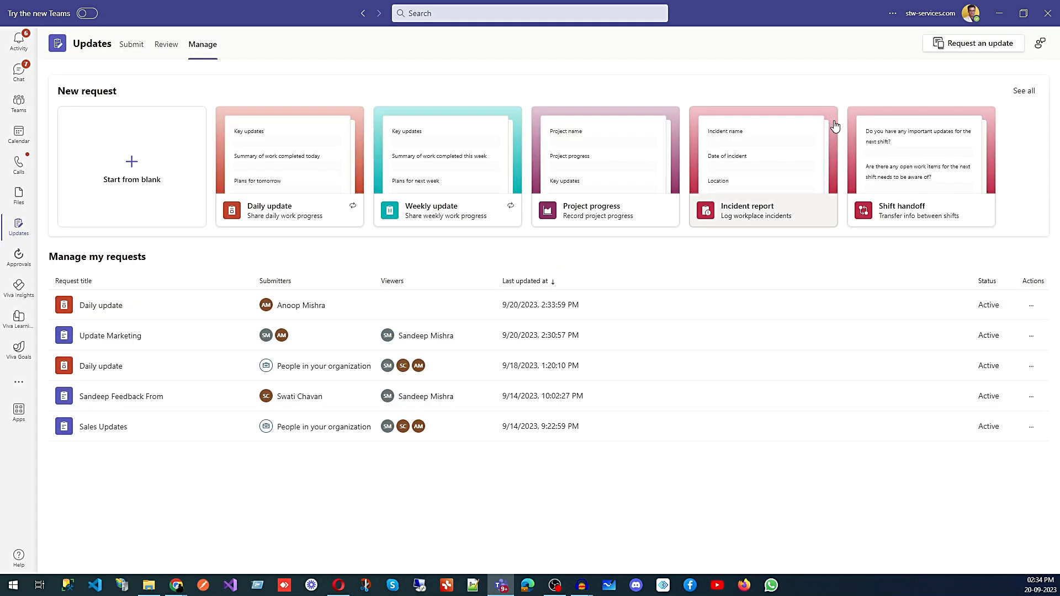
- From the Submit view, start a quick update, restarting the form once
{"action": "left_click", "coordinate": [134, 49]}
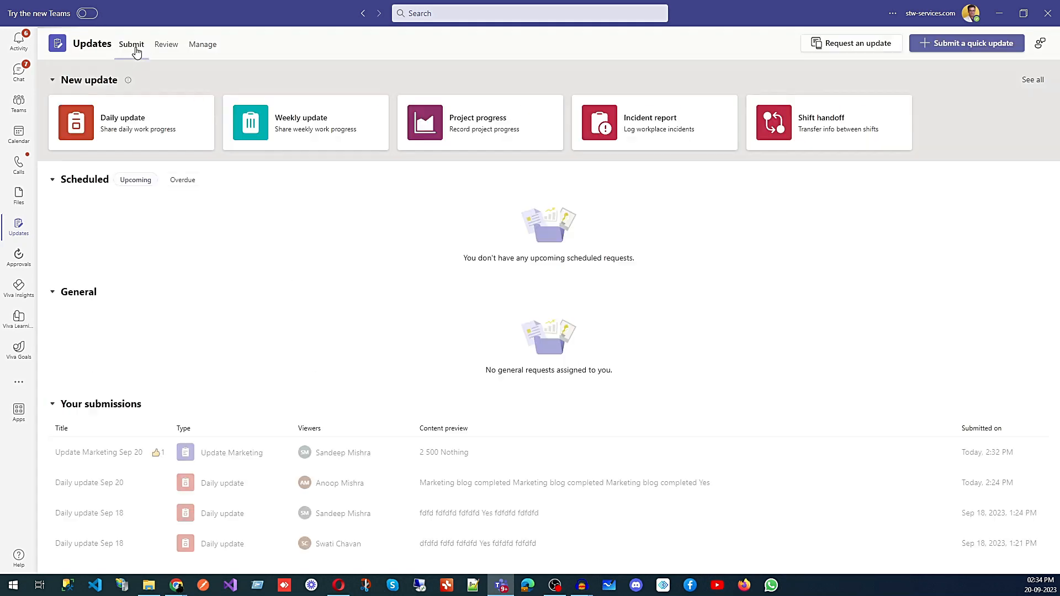
{"action": "left_click", "coordinate": [975, 48]}
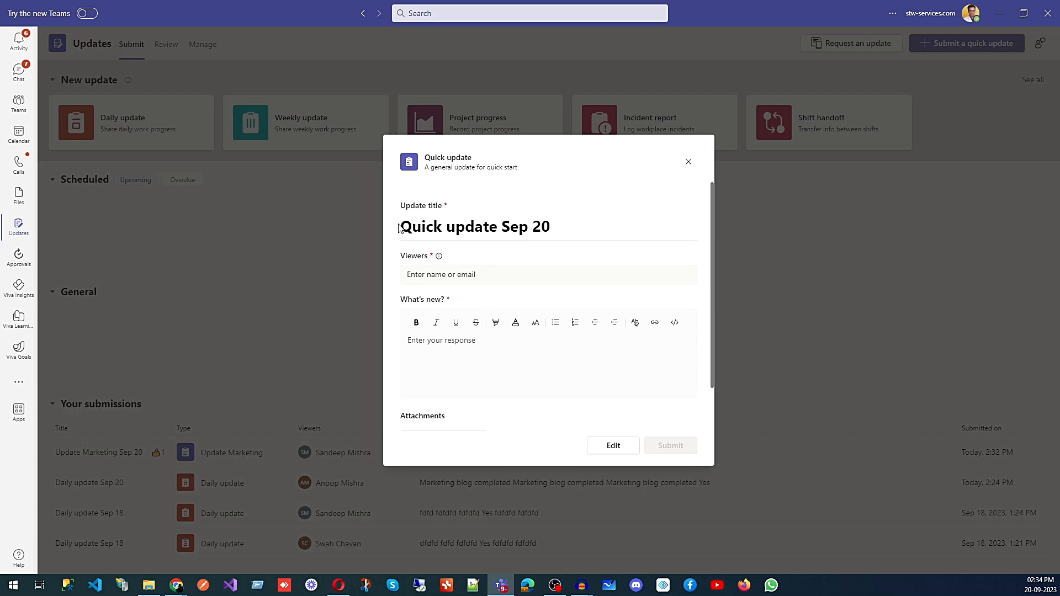
{"action": "left_click", "coordinate": [688, 162]}
{"action": "left_click", "coordinate": [961, 44]}
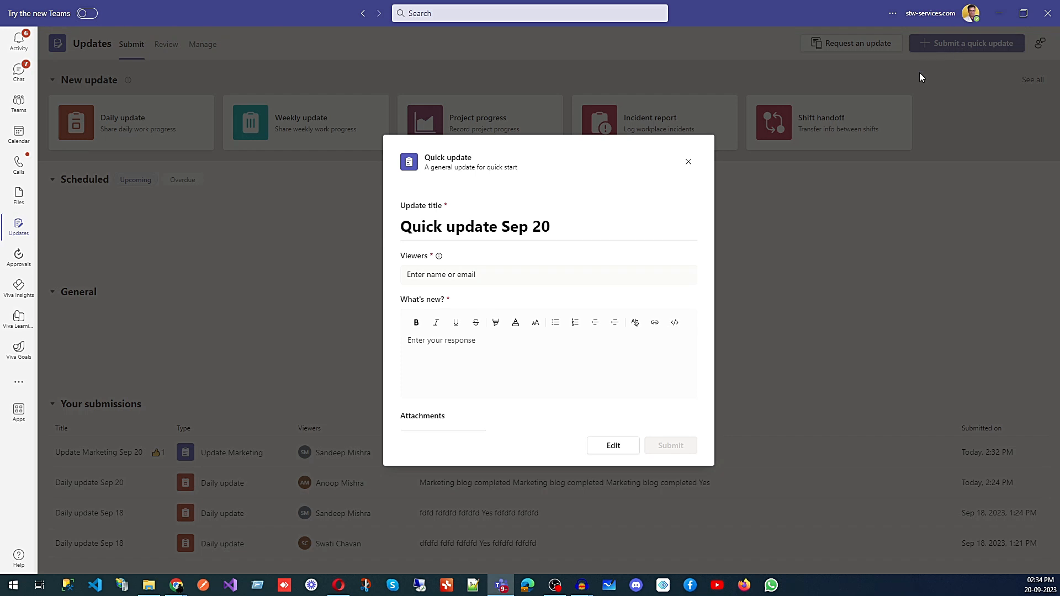
- Add a colleague as viewer, write 'Hey, we are getting good views on our social media post', and submit
{"action": "left_click", "coordinate": [412, 276]}
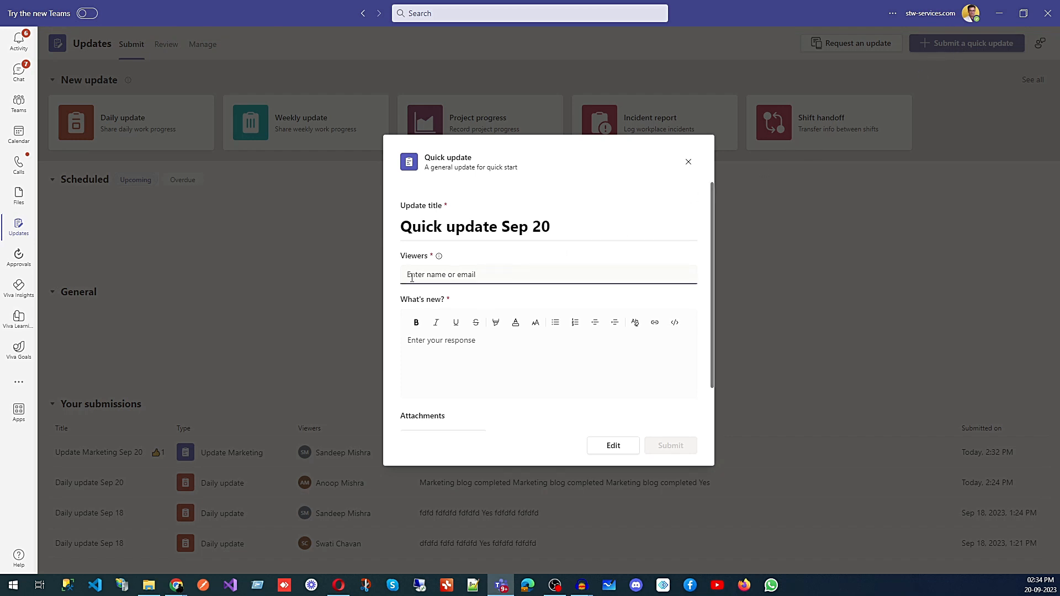
{"action": "type", "text": "anoop"}
{"action": "left_click", "coordinate": [445, 328]}
{"action": "left_click", "coordinate": [455, 349]}
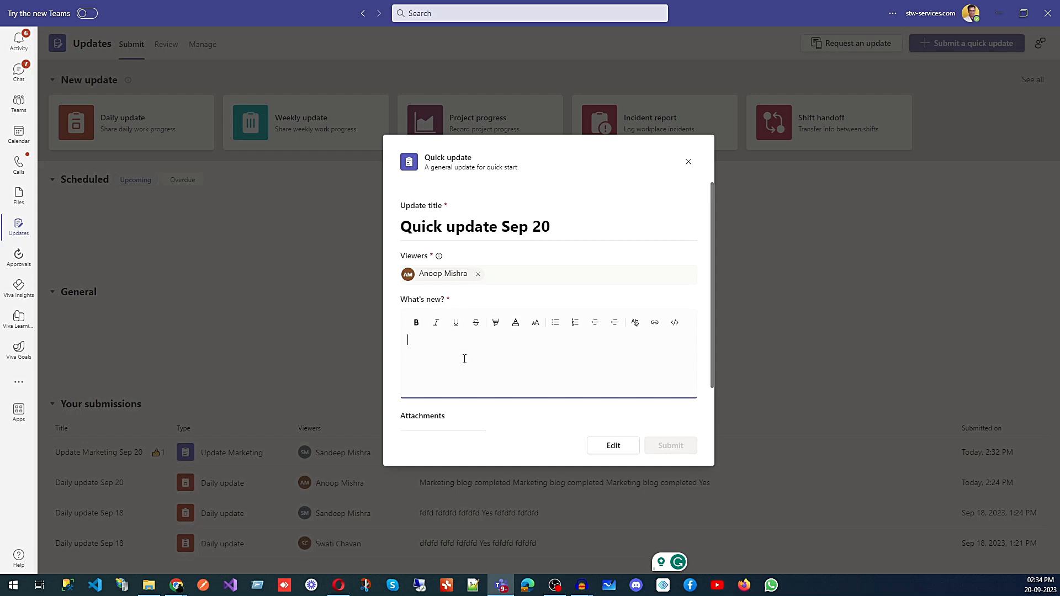
{"action": "type", "text": "Hey, we are ge"}
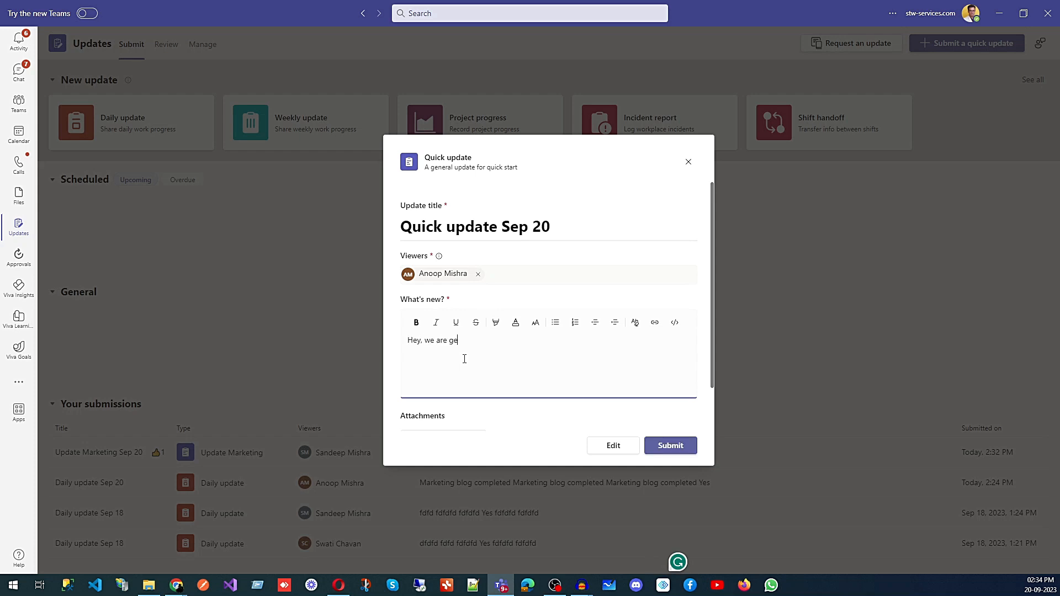
{"action": "type", "text": "tting good views on our social media post."}
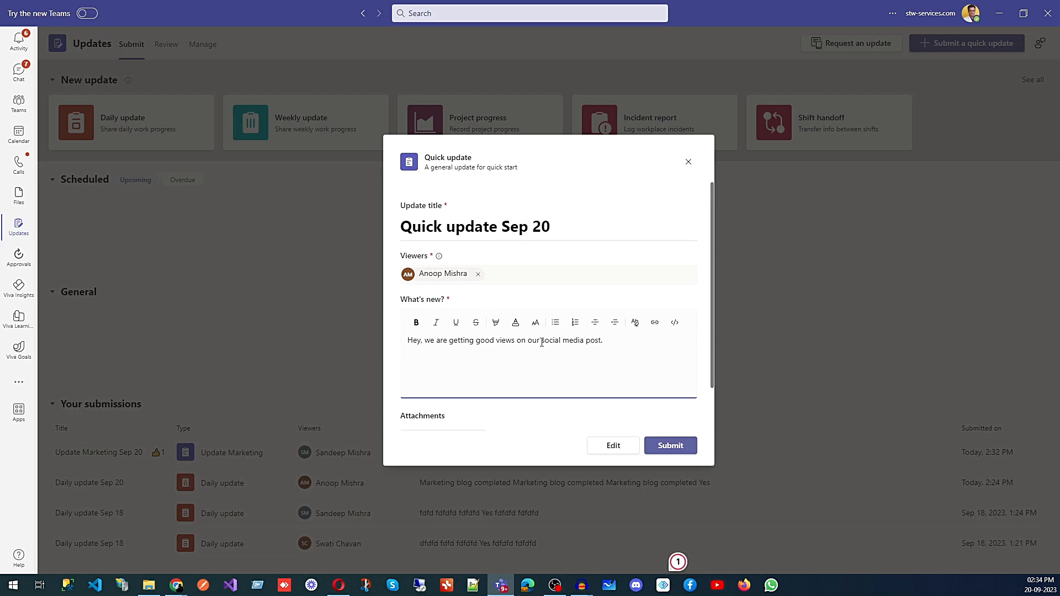
{"action": "scroll", "coordinate": [561, 331], "scroll_direction": "down", "scroll_amount": 2}
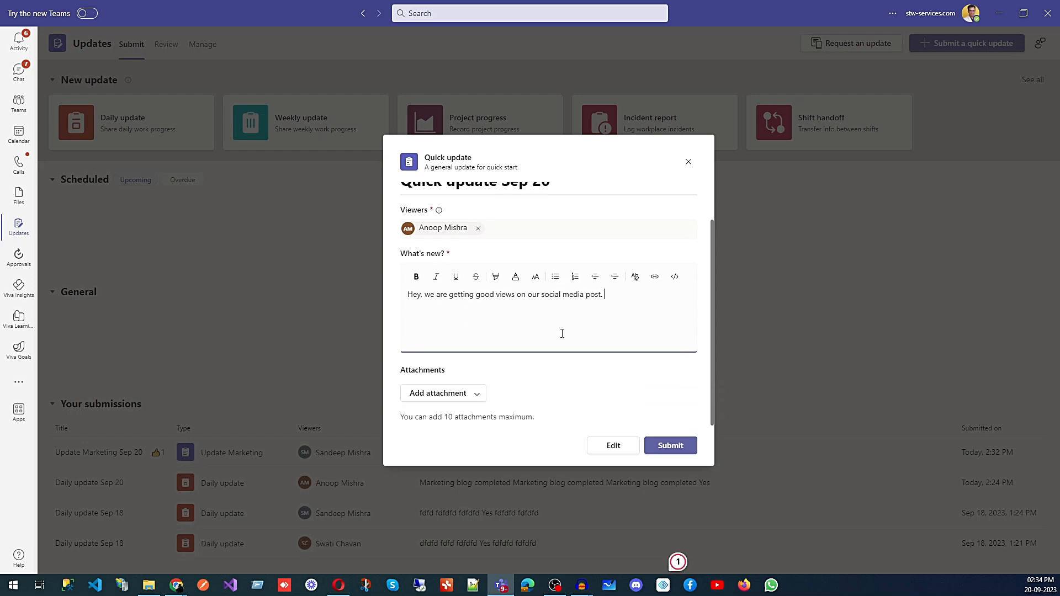
{"action": "left_click", "coordinate": [682, 446]}
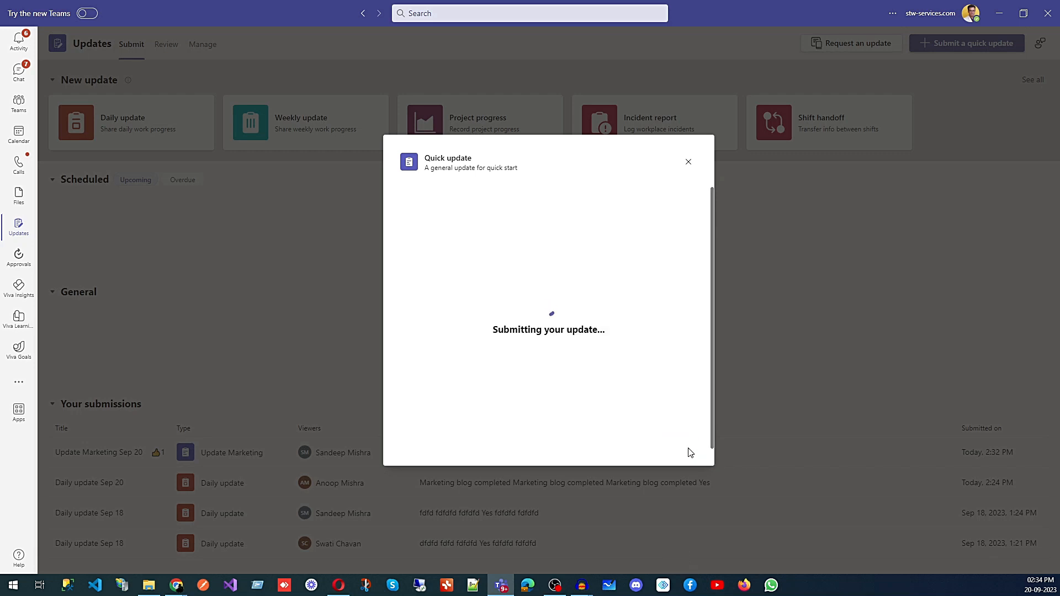